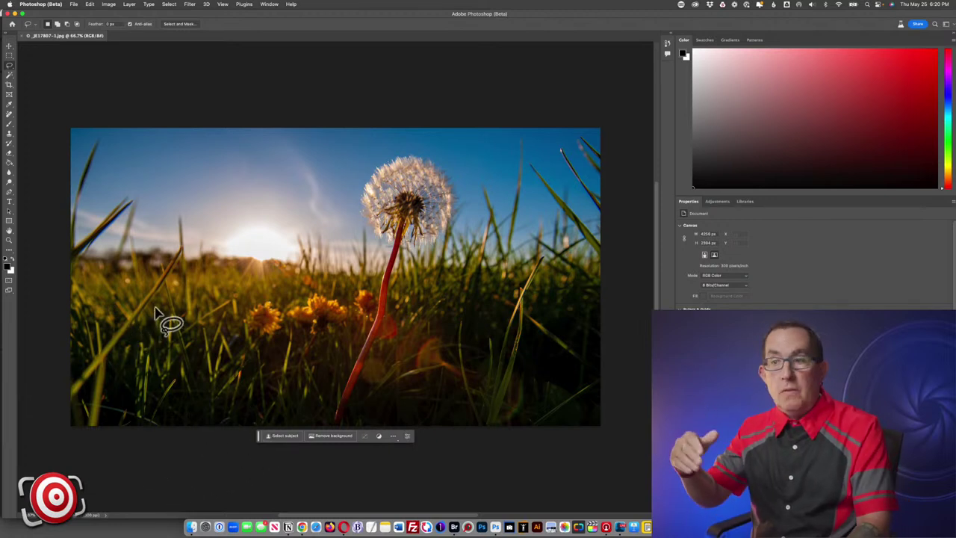
Lasso the lower-left grass up to the dandelion stem and run Generative Fill with the prompt "add a snake".
scroll(82, 112, "right", 3)
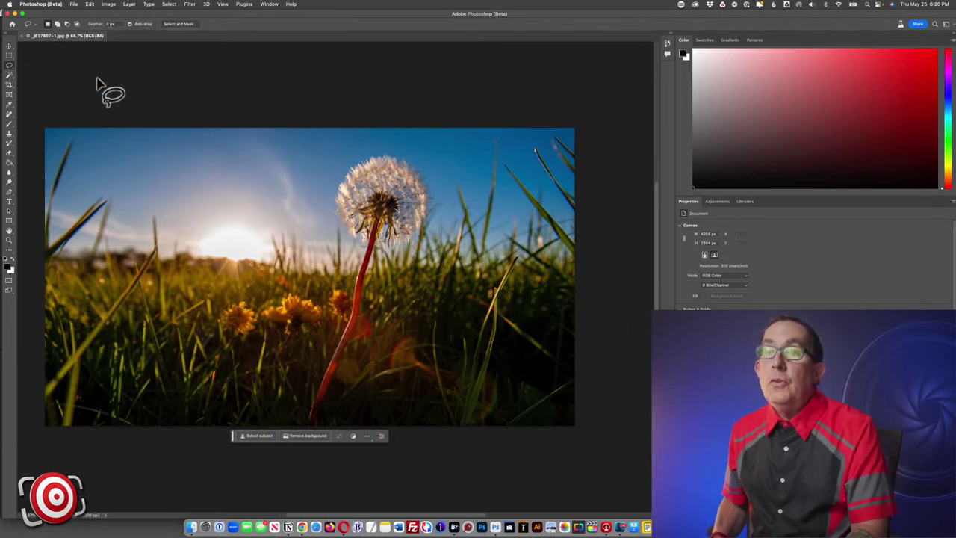
scroll(98, 82, "left", 1)
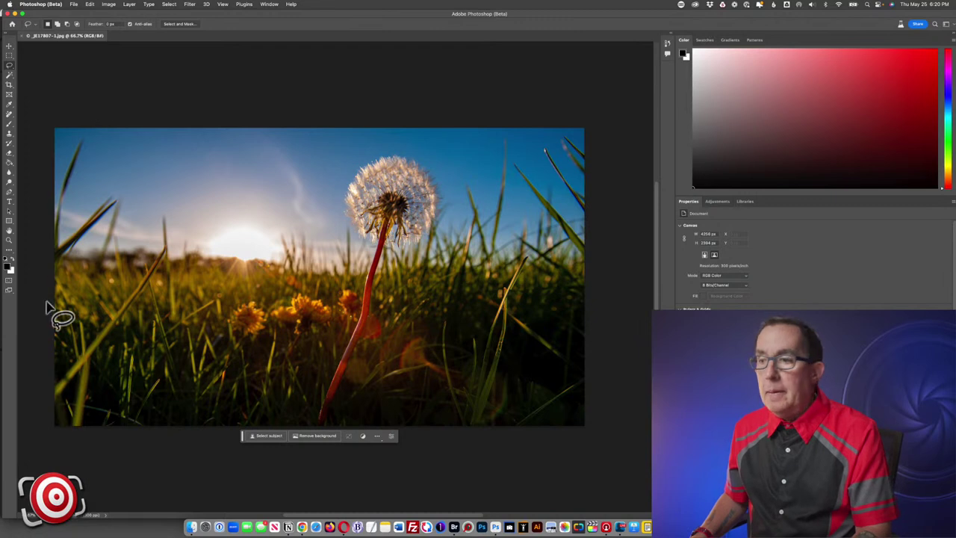
mouse_move(206, 428)
left_mouse_down()
mouse_move(307, 424)
mouse_move(326, 324)
mouse_move(275, 295)
mouse_move(114, 291)
mouse_move(48, 301)
mouse_move(45, 406)
mouse_move(61, 442)
mouse_move(207, 439)
mouse_move(198, 440)
left_mouse_up()
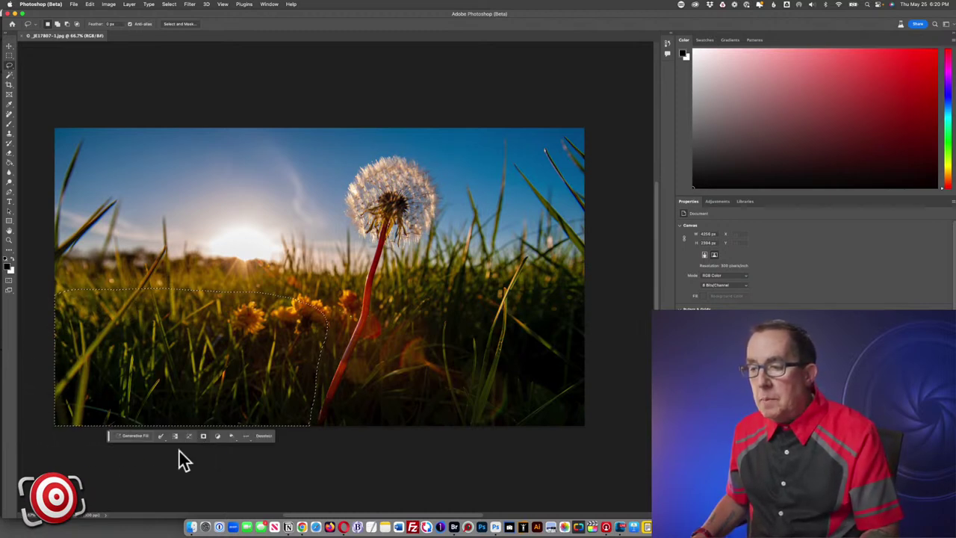
left_click(131, 436)
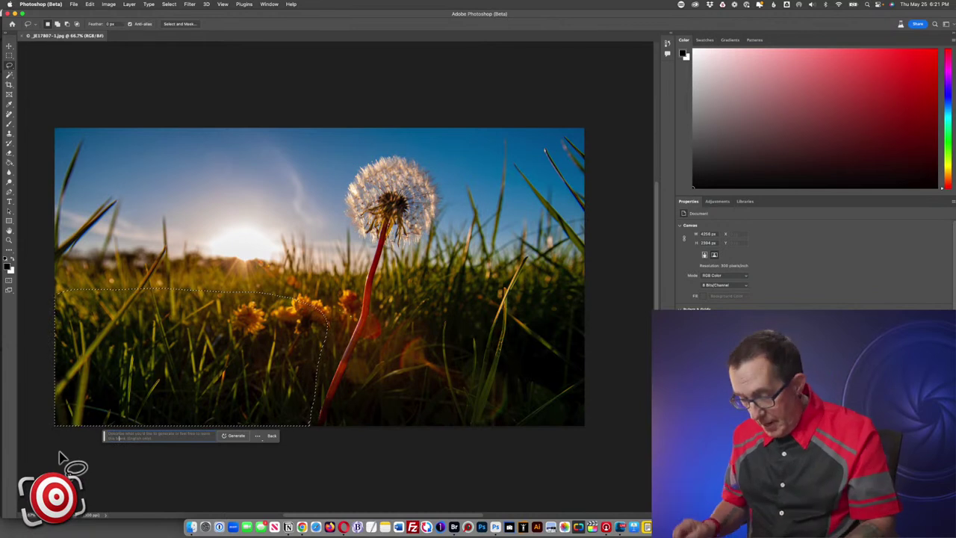
type("add a snak")
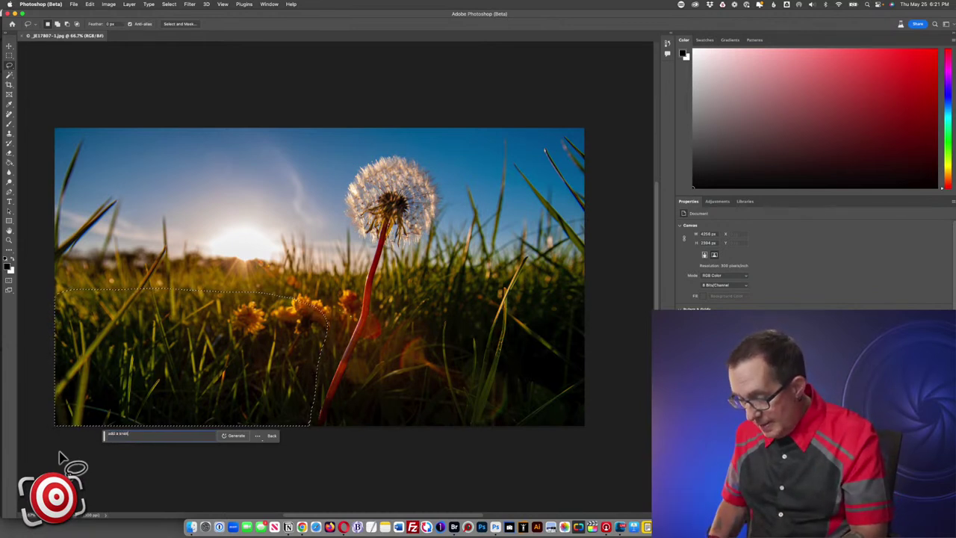
key("Return")
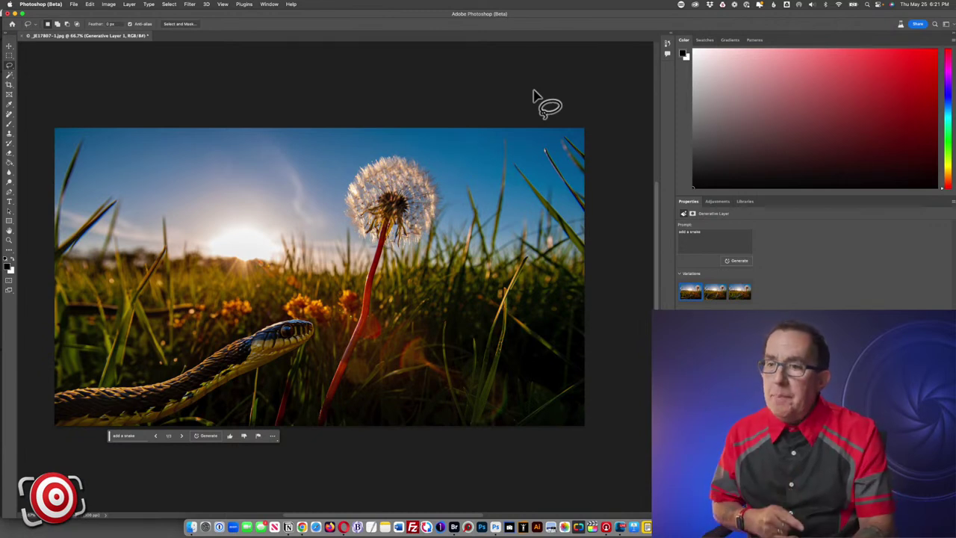
Compare the three generated snake variations with one another and with the original photo by toggling the generative layer's visibility.
left_click(714, 293)
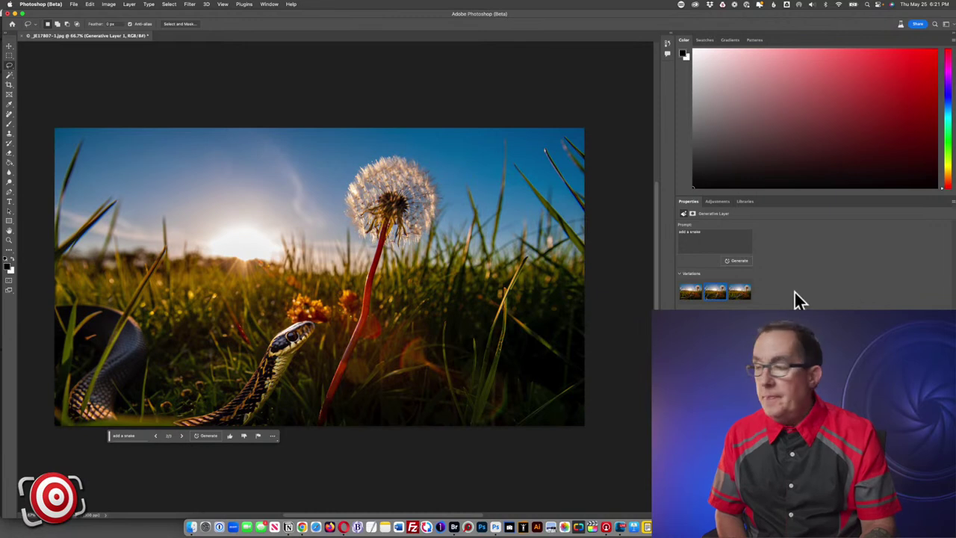
left_click(743, 294)
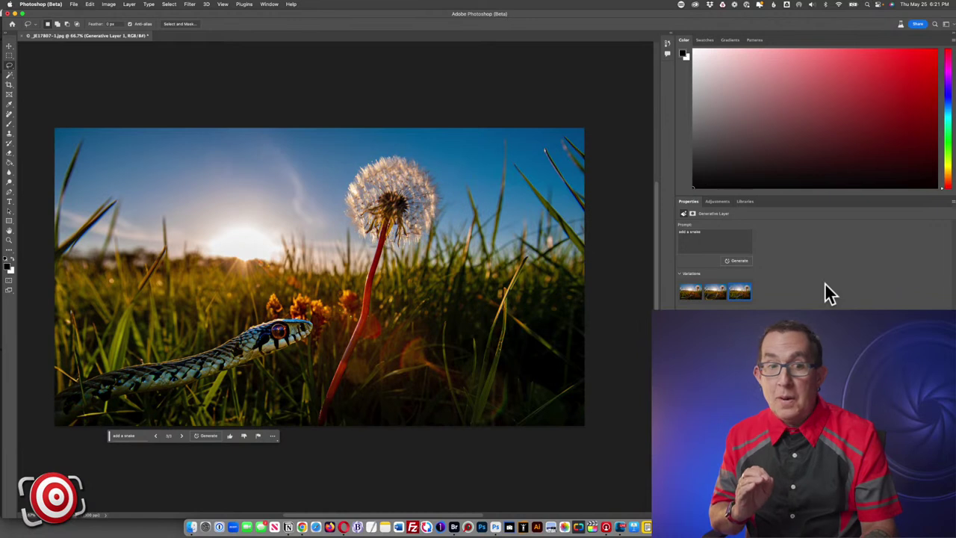
left_click(689, 295)
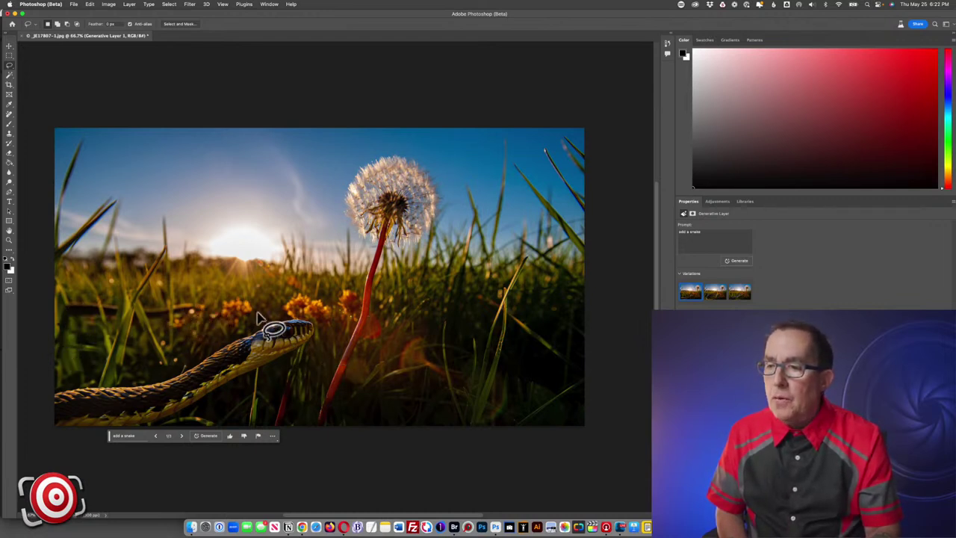
key("super+comma")
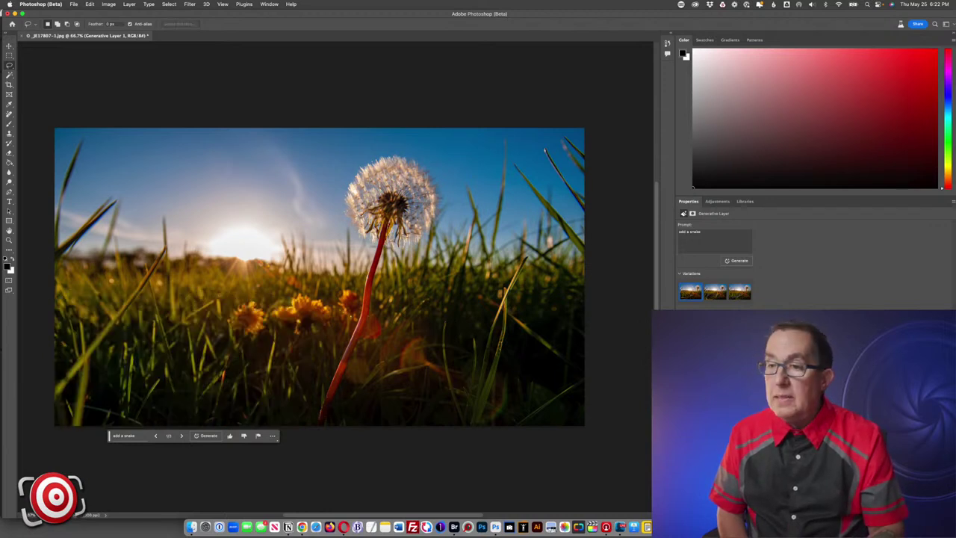
key("super+comma")
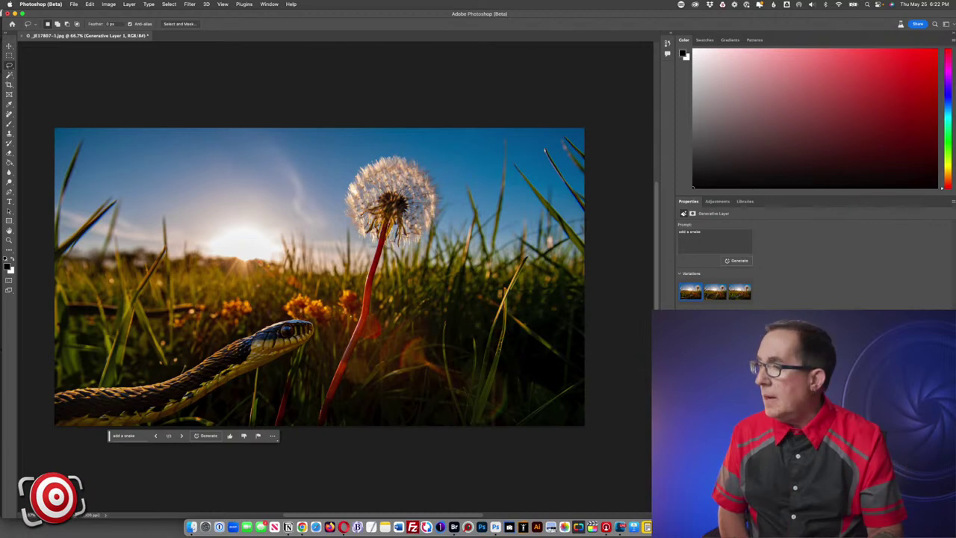
left_click(713, 290)
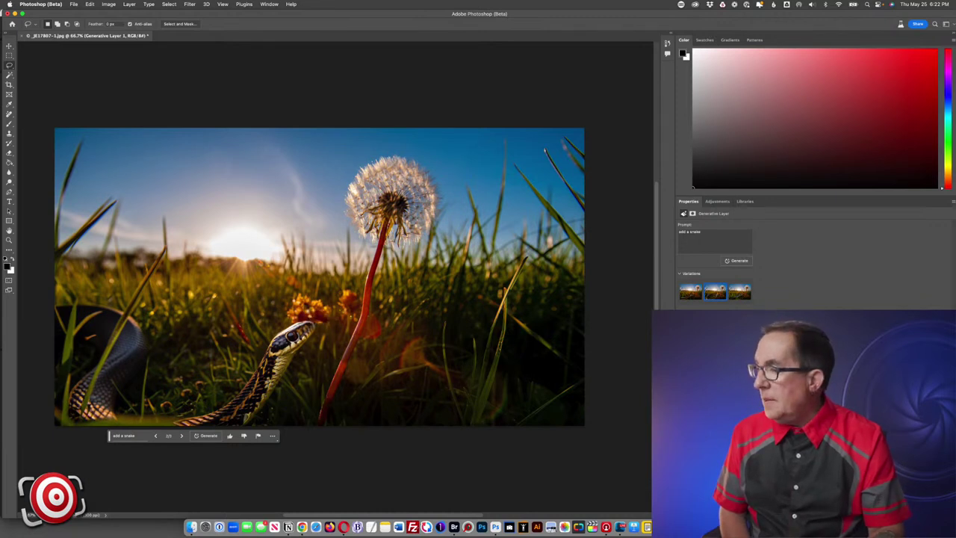
key("super+comma")
key("super+comma")
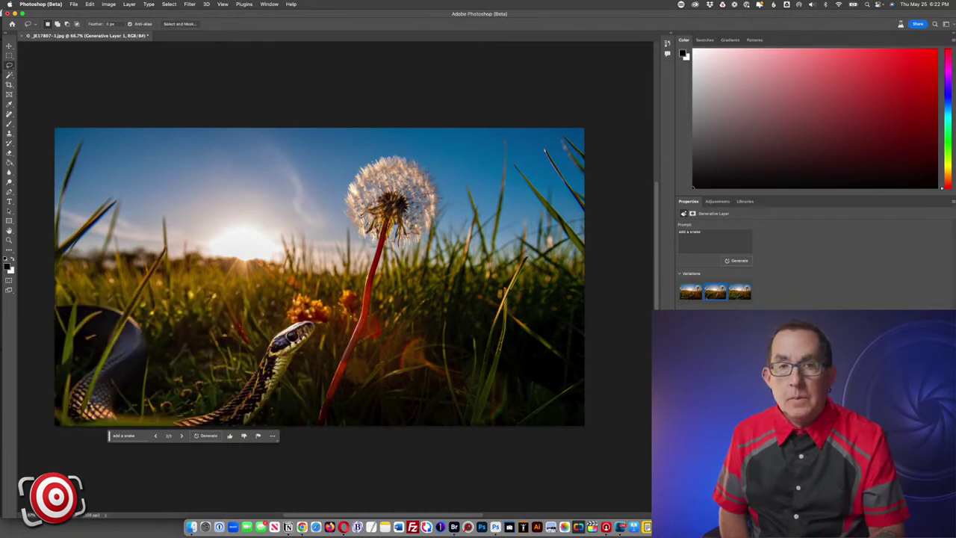
left_click(737, 296)
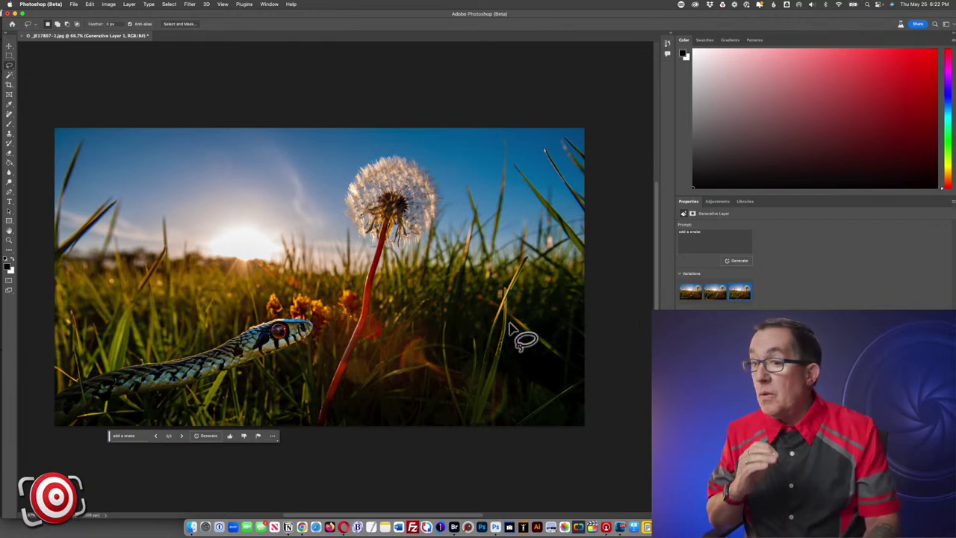
left_click(689, 294)
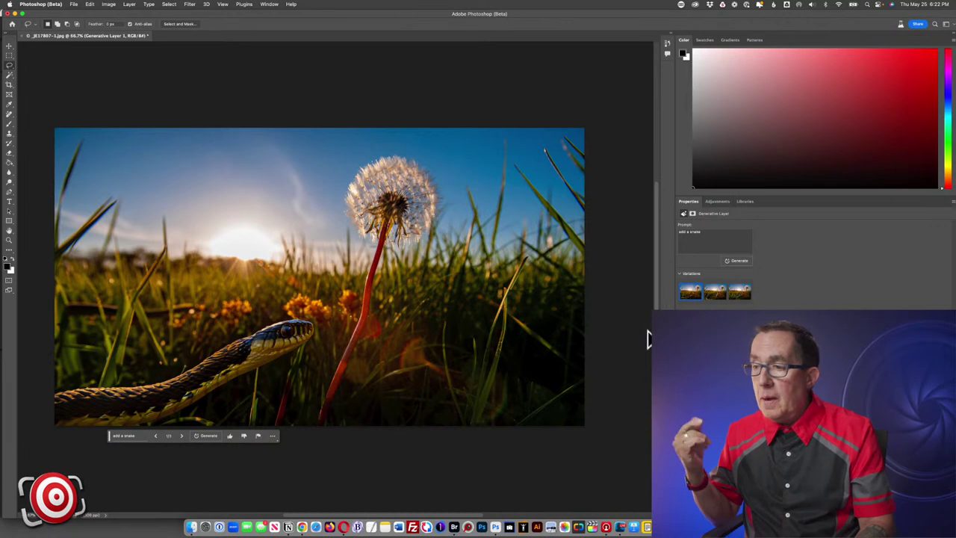
Generate another set of snake variations from the same prompt, compare them, and choose the second one.
left_click(207, 436)
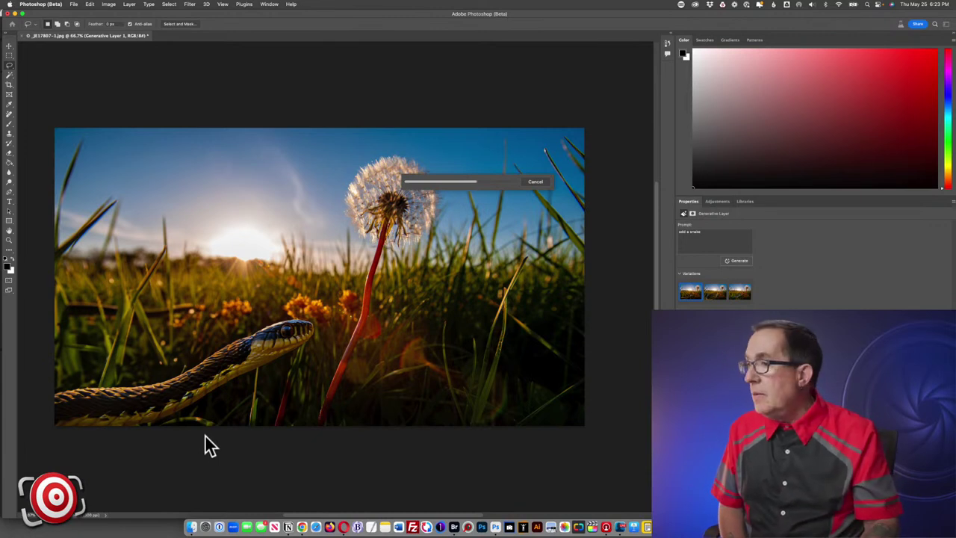
left_click(717, 295)
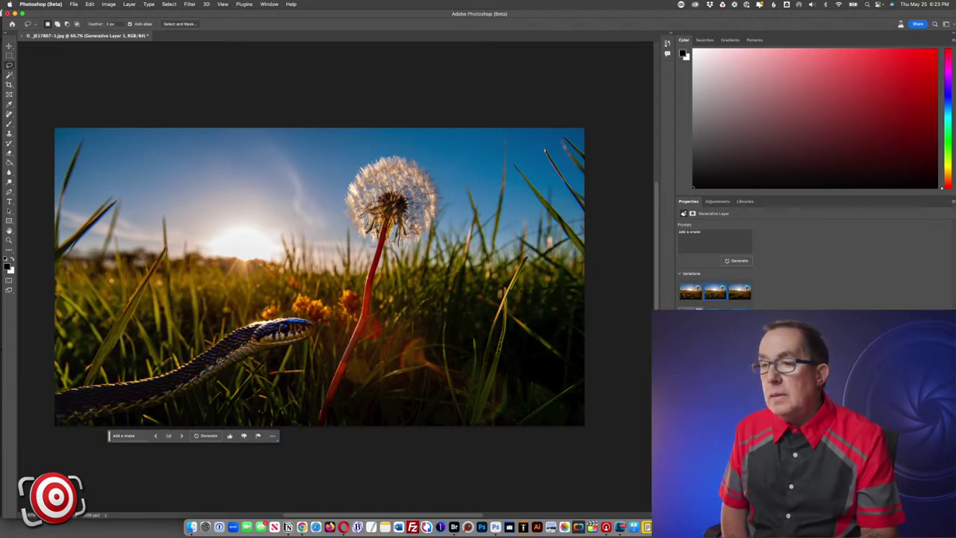
left_click(740, 292)
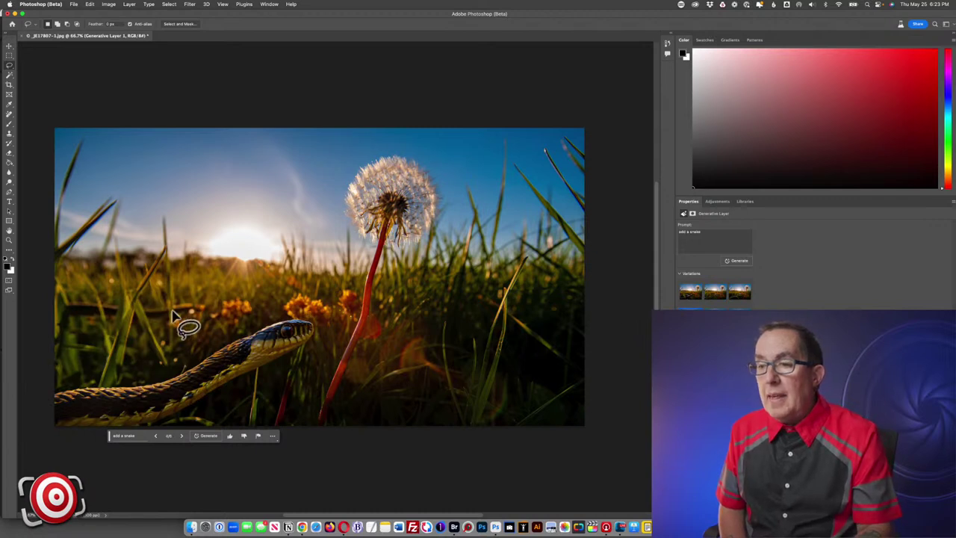
left_click(713, 295)
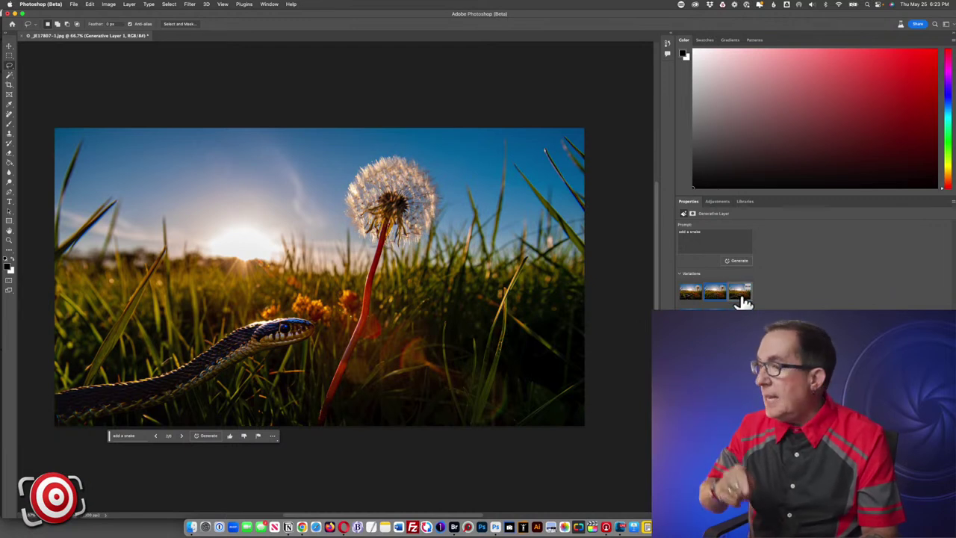
left_click(740, 295)
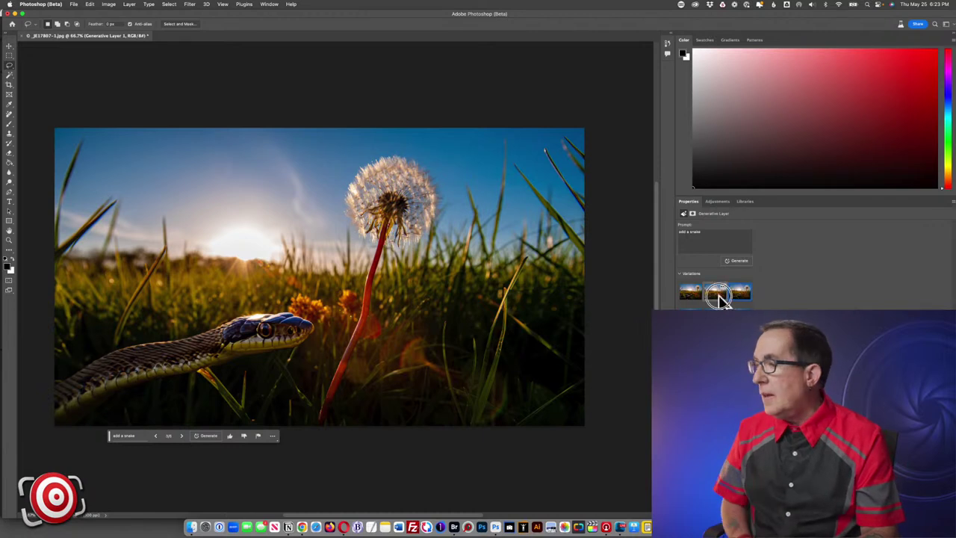
left_click(717, 296)
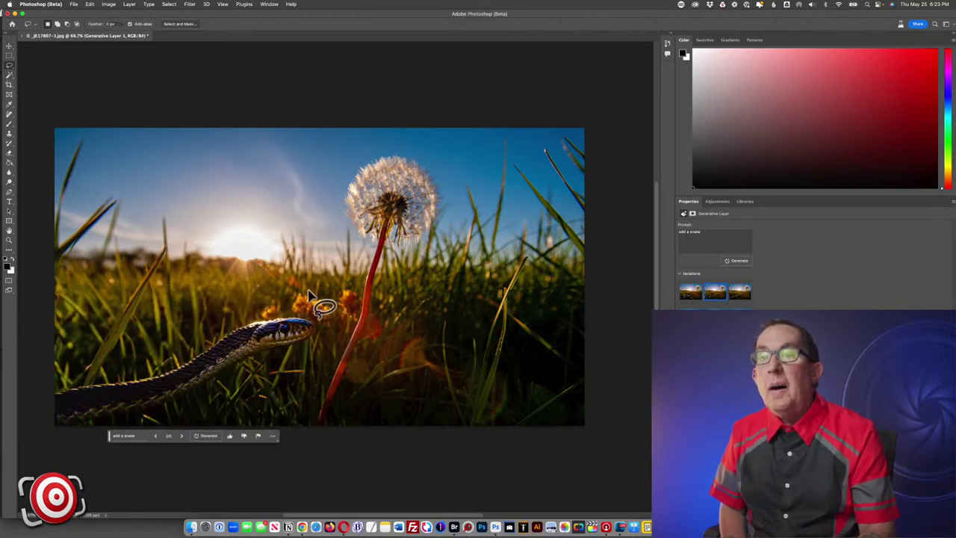
Lasso the lower-right grass beside the dandelion and run Generative Fill with the prompt "add a field mouse".
scroll(345, 336, "up", 1)
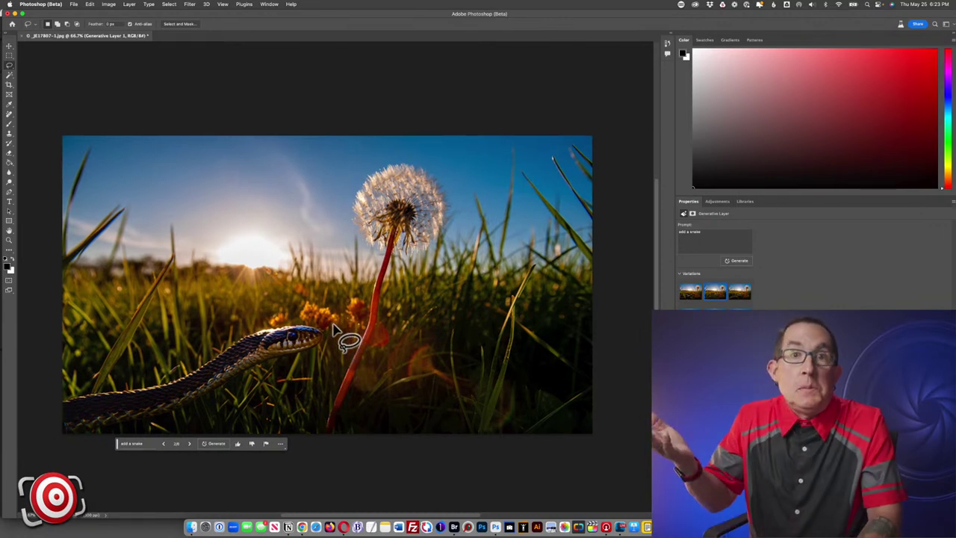
left_click(586, 318)
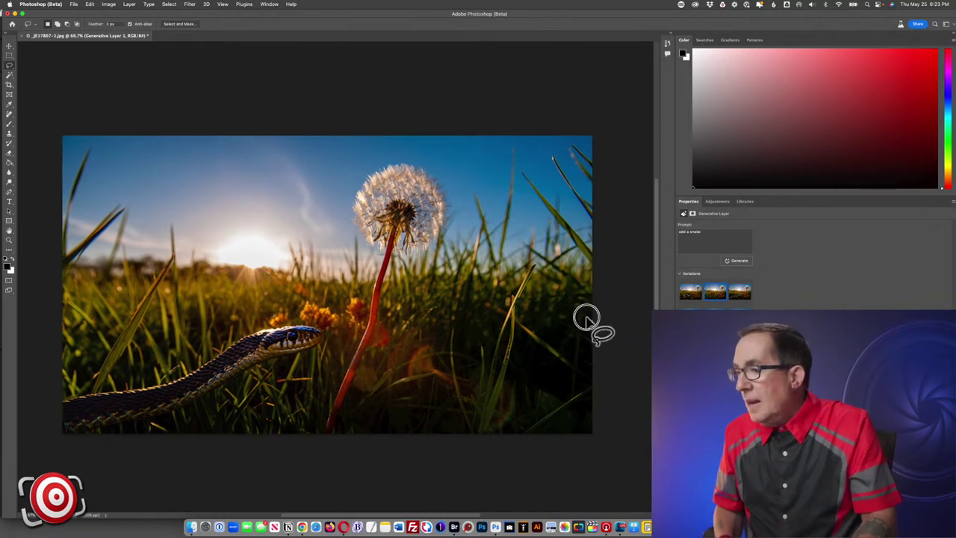
mouse_move(436, 371)
left_mouse_down()
mouse_move(430, 431)
mouse_move(453, 447)
mouse_move(585, 464)
mouse_move(609, 453)
left_mouse_up()
left_click_drag(604, 318, 597, 317)
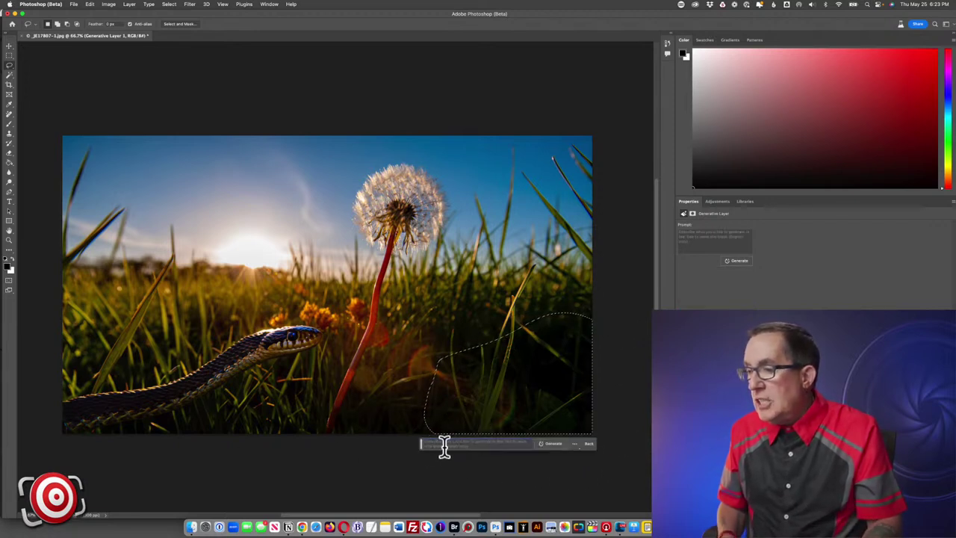
left_click(441, 443)
type("add a ")
type("flow")
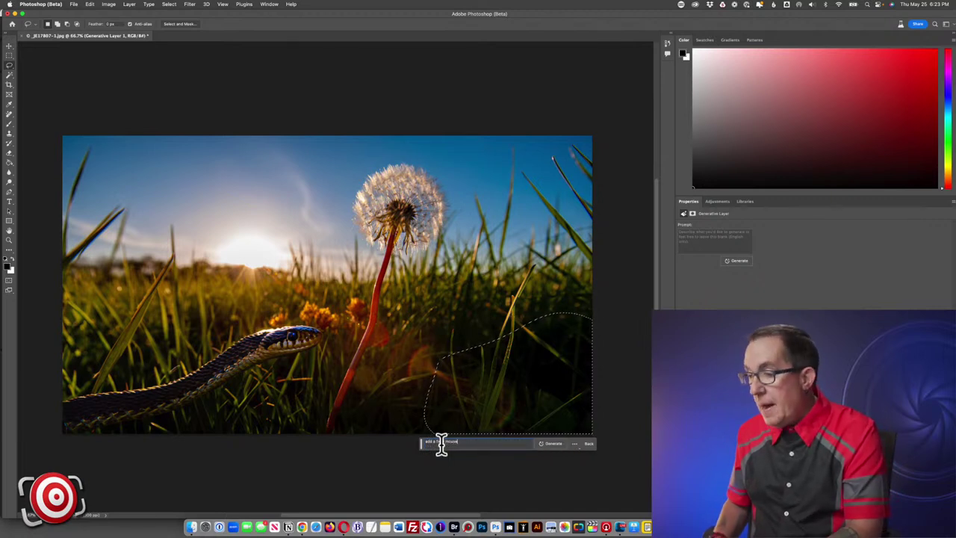
key("Return")
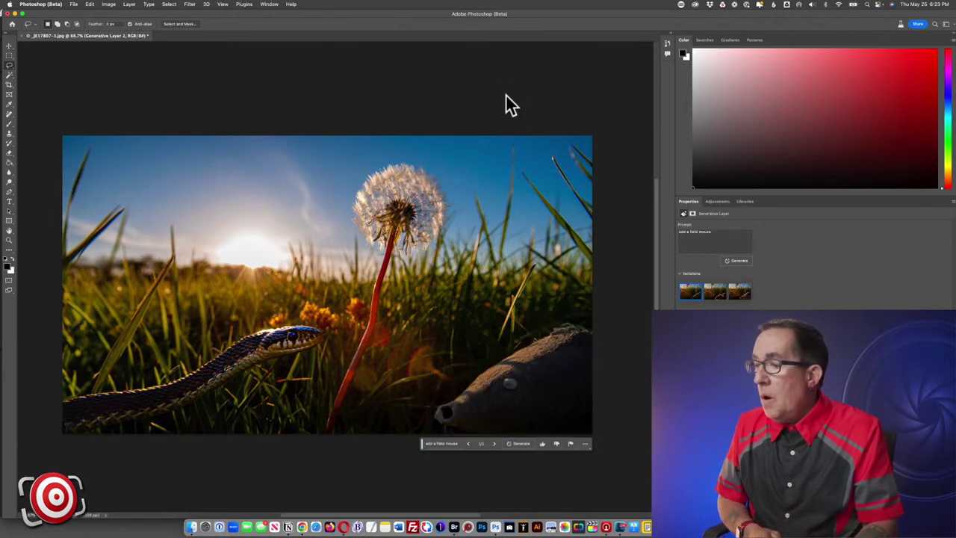
Choose the third field mouse variation and shrink it with Free Transform to about 70% width and 76% height, keeping the lower-right corner fixed.
left_click(715, 296)
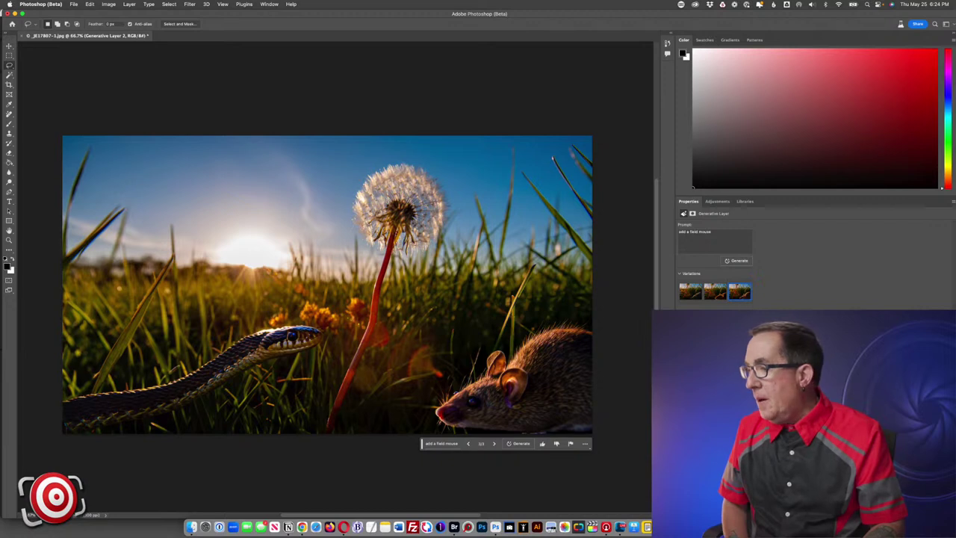
left_click(89, 4)
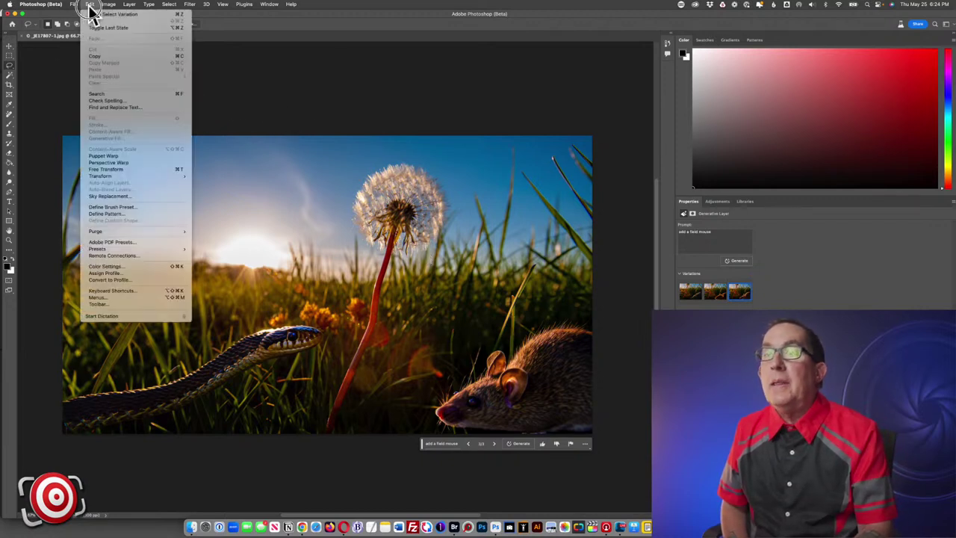
left_click(111, 169)
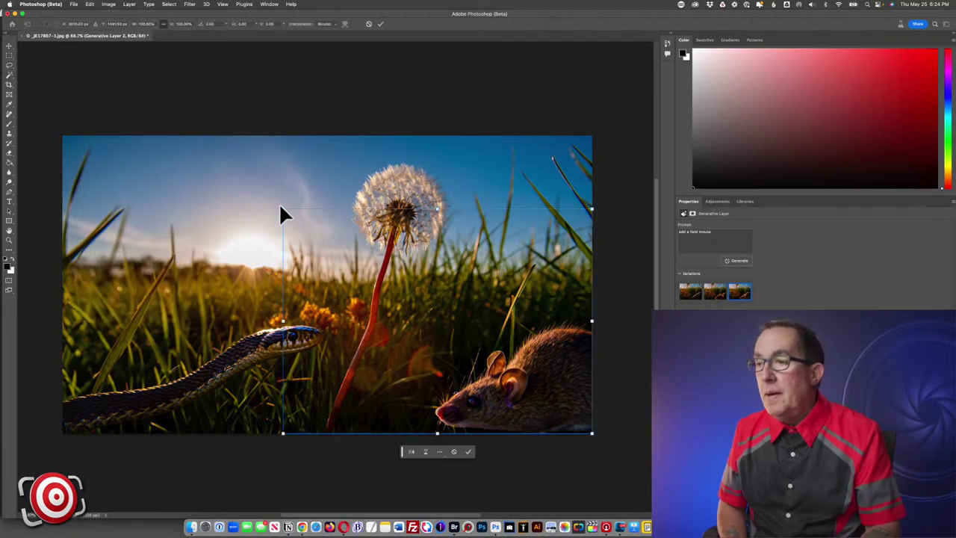
left_click_drag(281, 209, 375, 263)
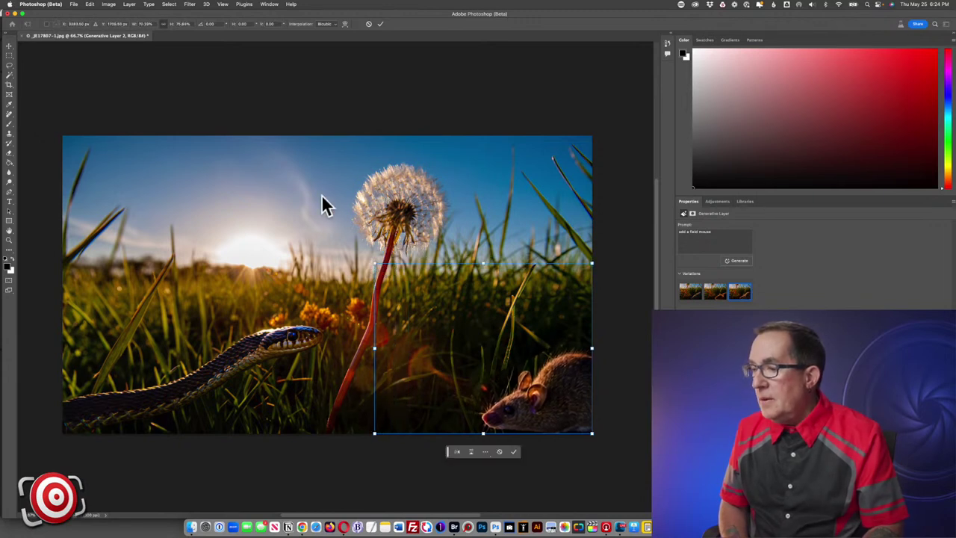
key("Return")
key("l")
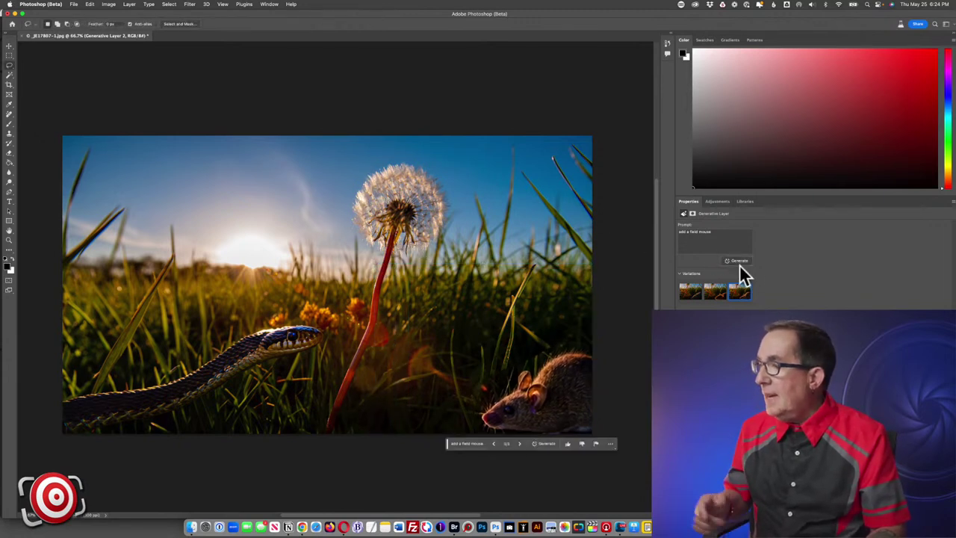
Change the mouse layer's prompt to "add a small field mouse" and generate new variations.
left_click_drag(678, 232, 711, 233)
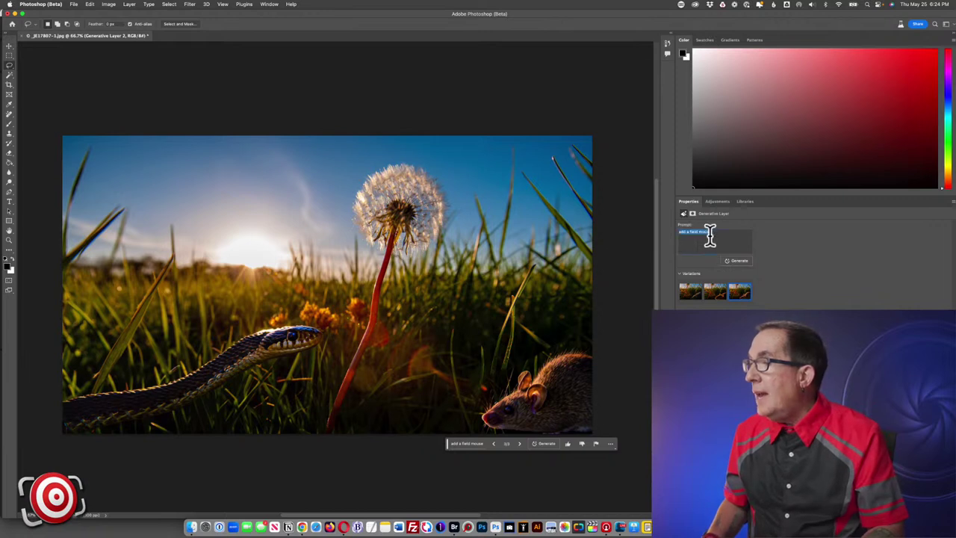
left_click(690, 233)
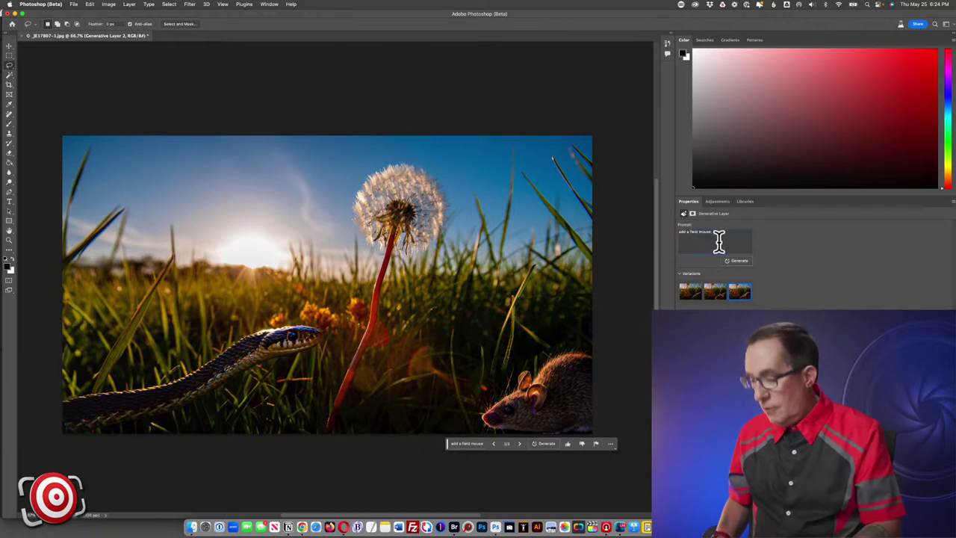
type("small")
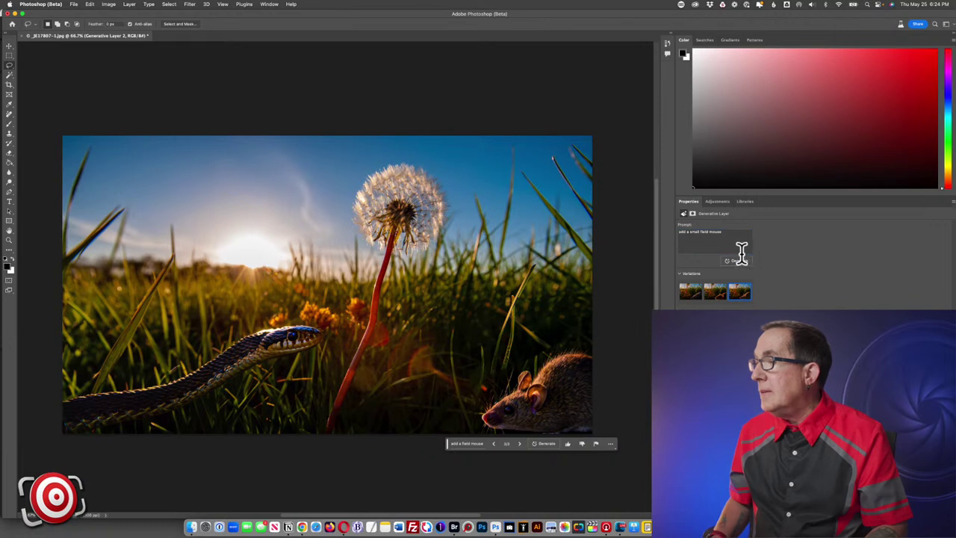
left_click(738, 260)
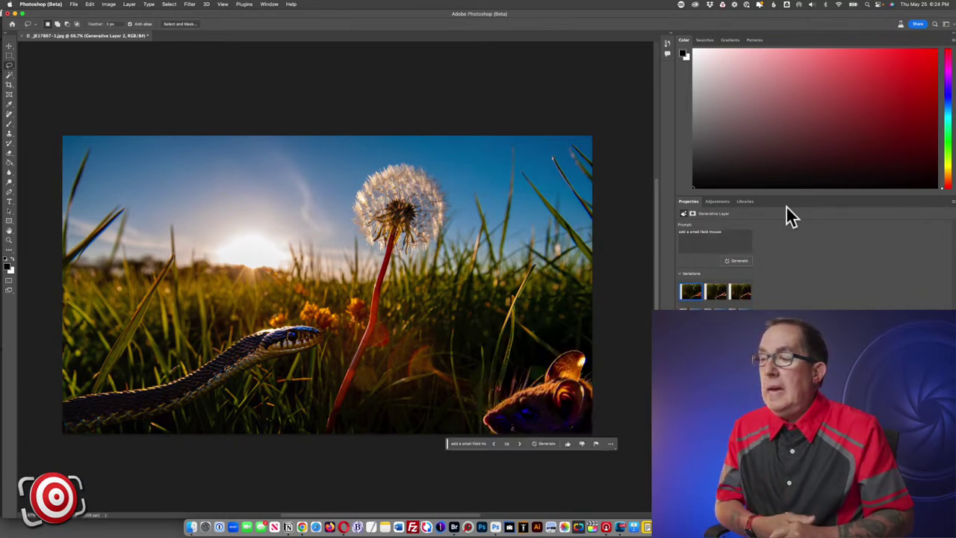
Compare the new small field mouse variations, choose the third, and close the dandelion photo without saving.
left_click(718, 295)
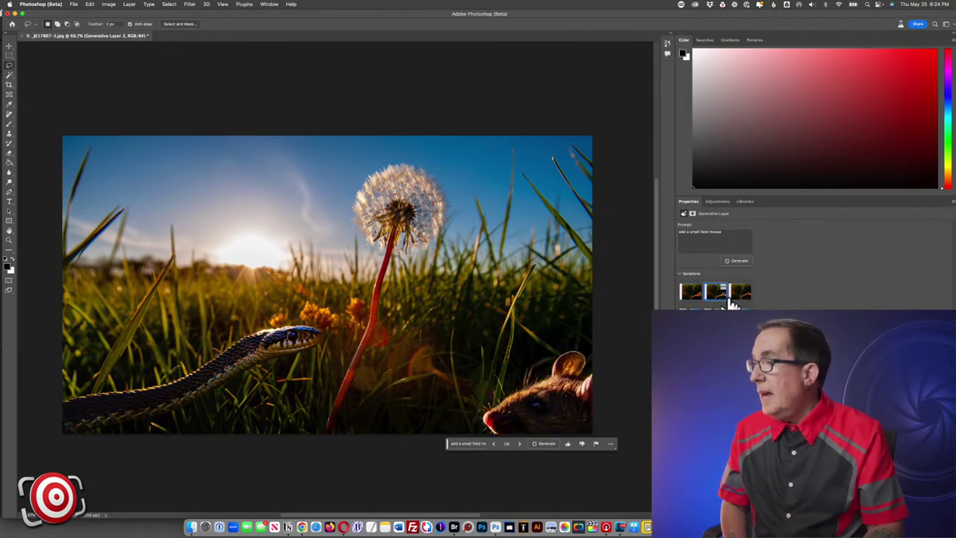
left_click(742, 298)
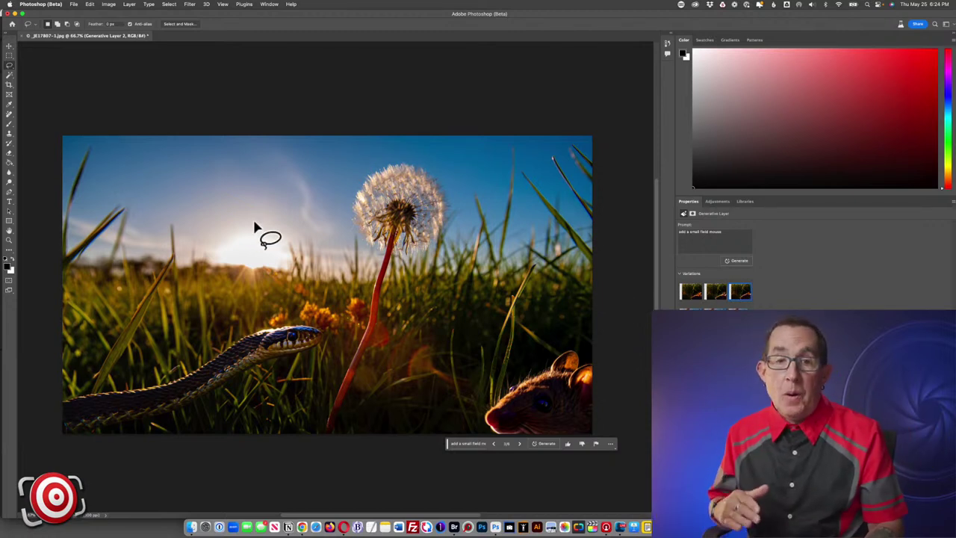
left_click(22, 35)
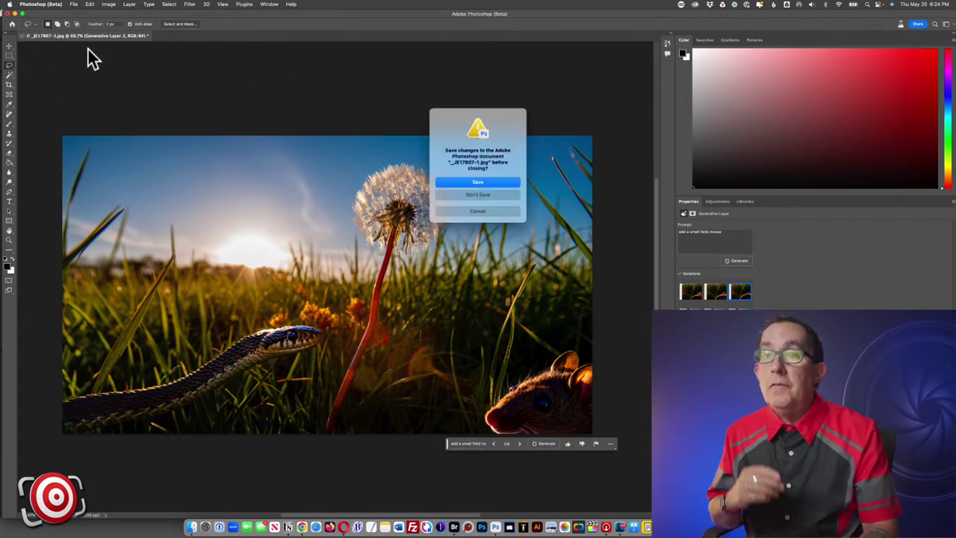
left_click(470, 195)
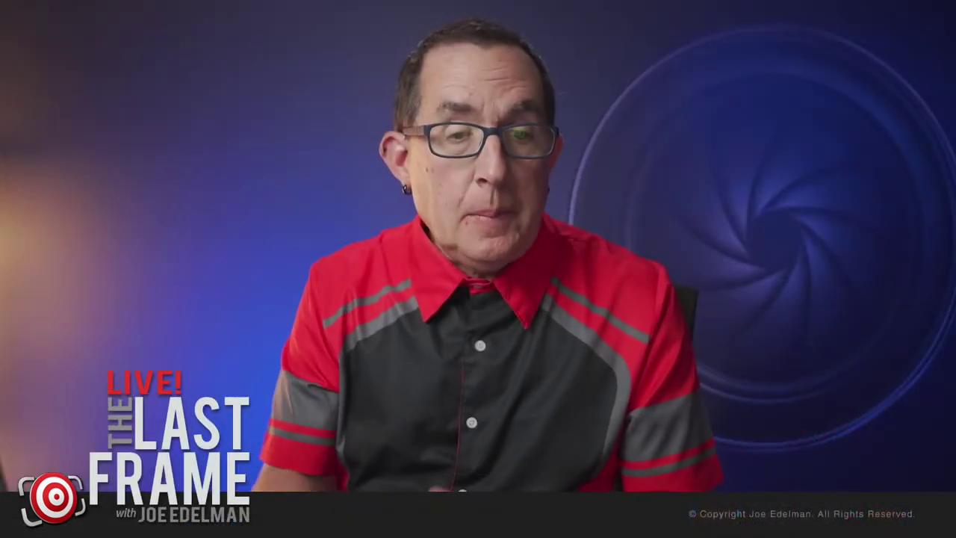
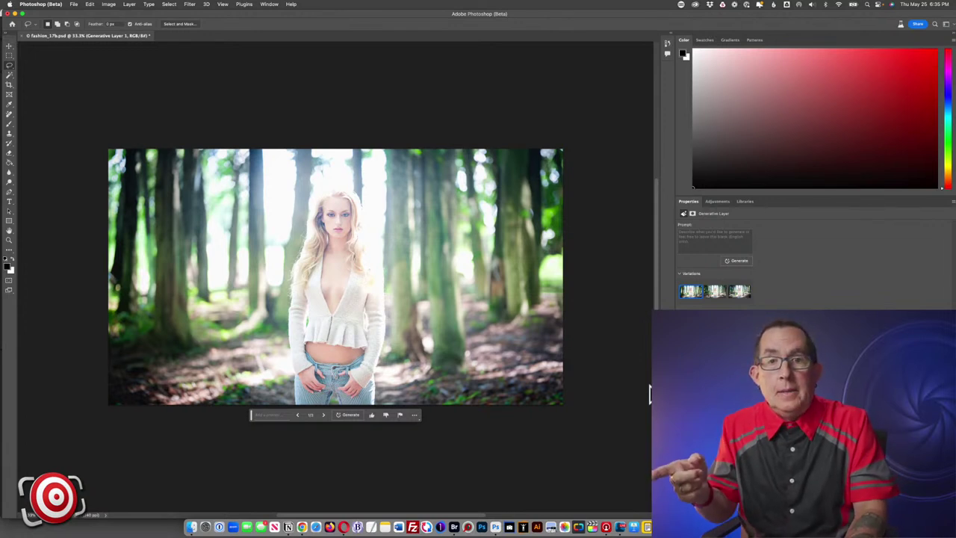
Compare the three generated woodland background variations in fashion_17b.psd, ending on the first one.
scroll(648, 394, "up", 5)
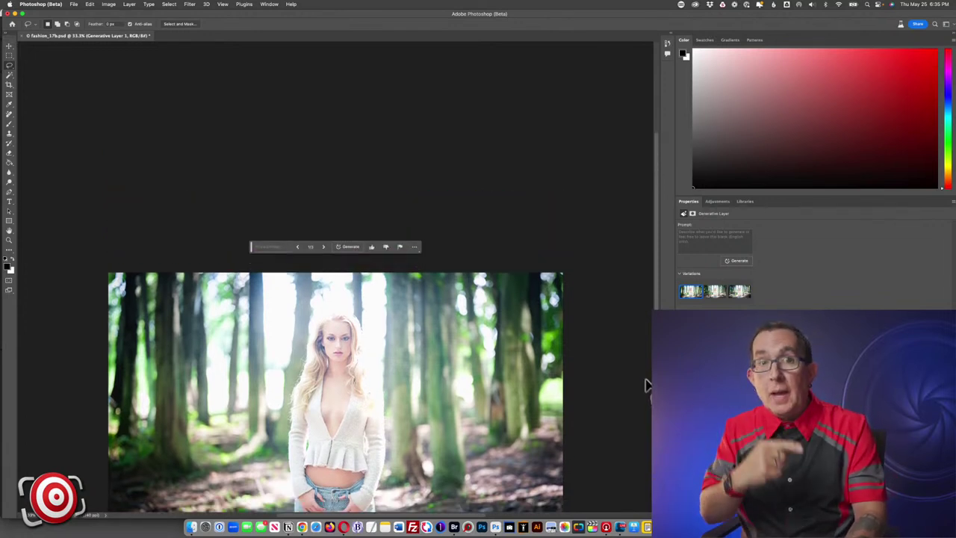
scroll(647, 384, "down", 3)
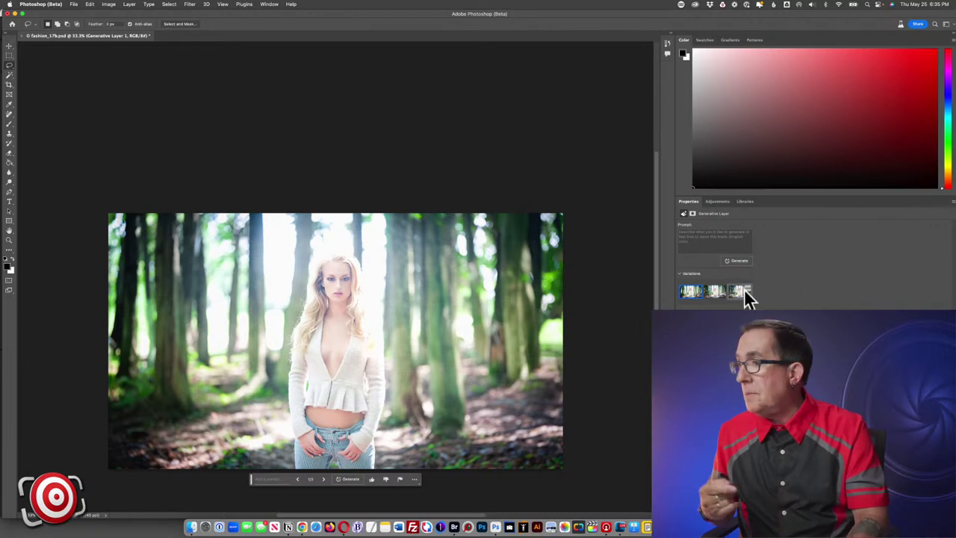
left_click(716, 292)
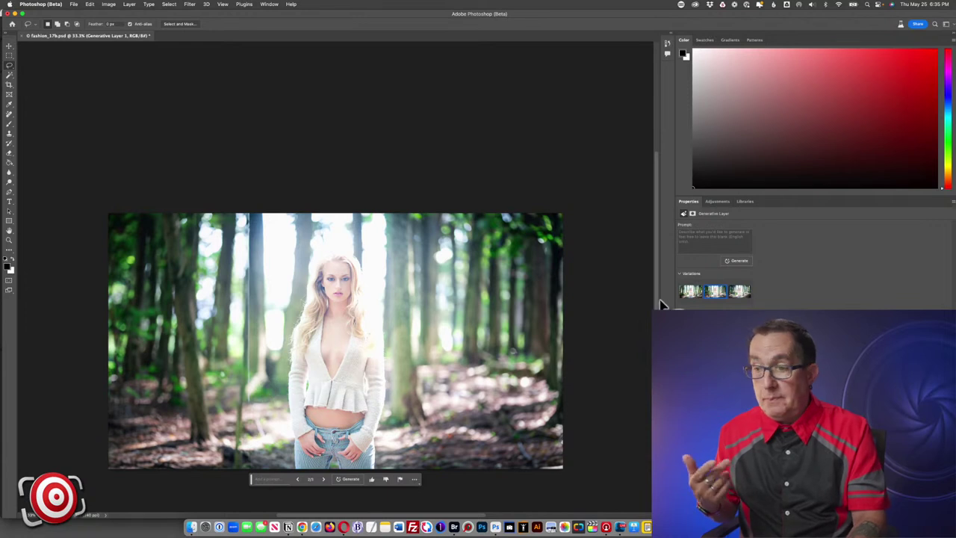
left_click(739, 292)
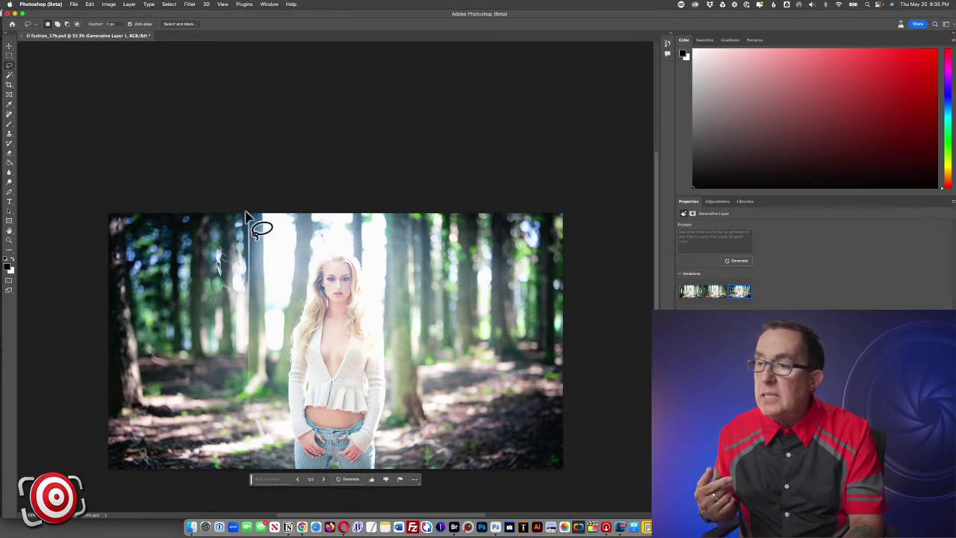
left_click(687, 293)
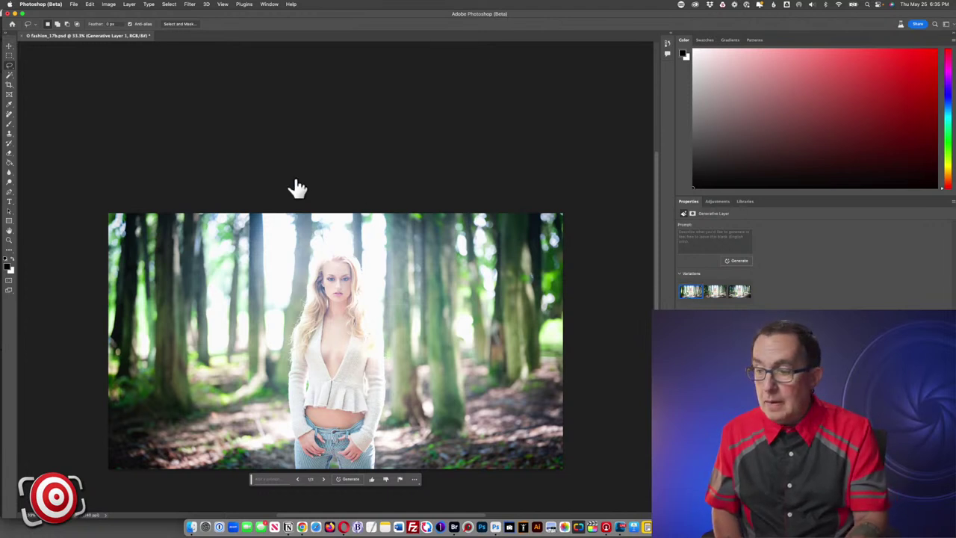
Close fashion_17b.psd without saving and open the PSD portrait of the woman in the denim jacket from the recent files.
left_click(27, 35)
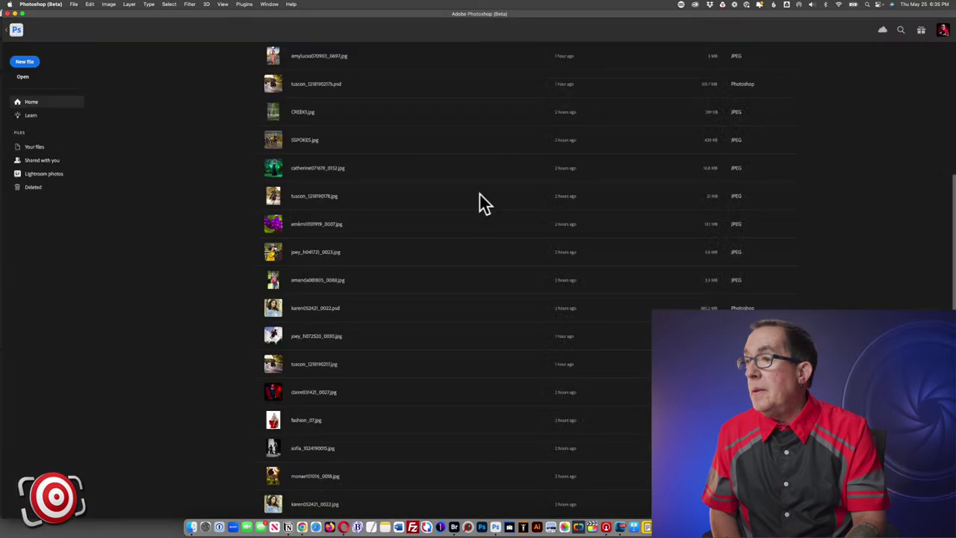
left_click(478, 200)
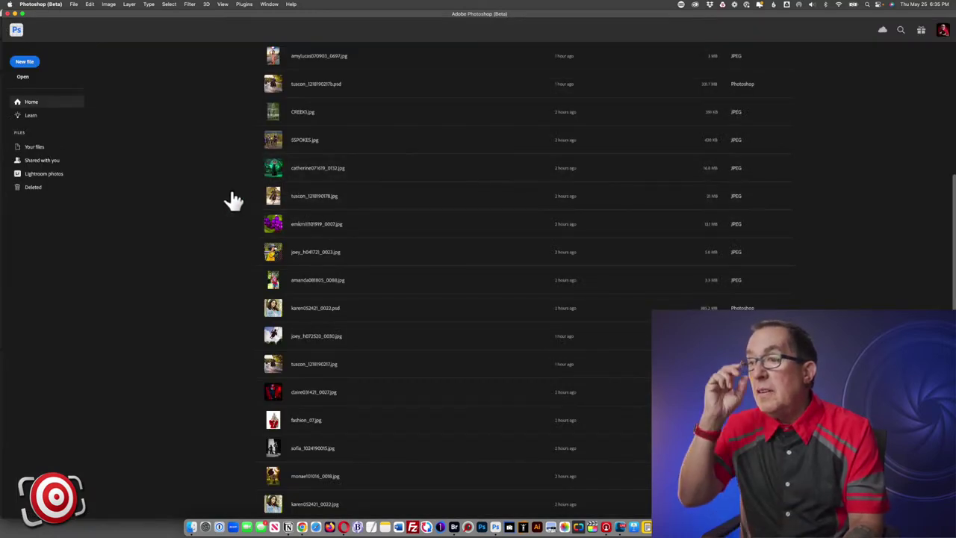
left_click(302, 311)
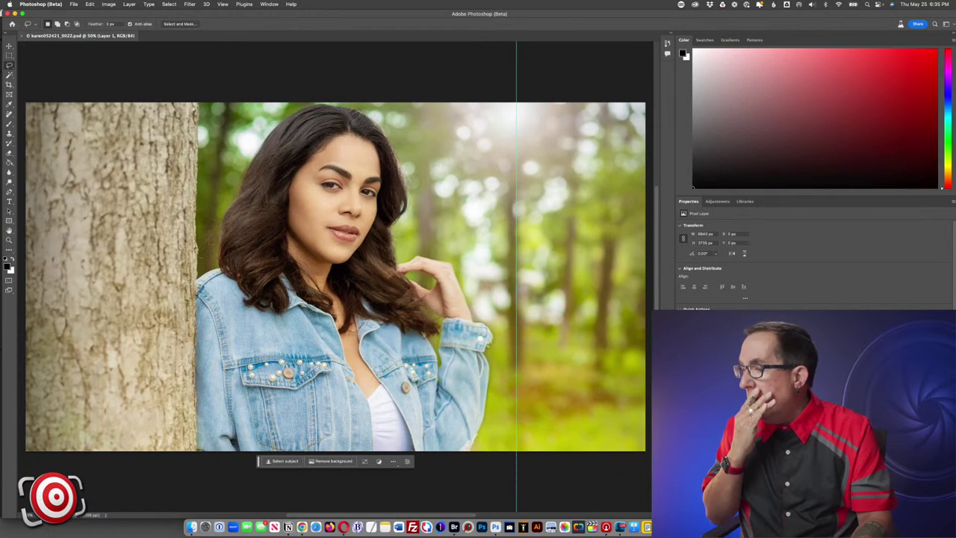
Hide the extended Layer 1 to expose the original portrait with its white side areas.
key("ctrl+comma")
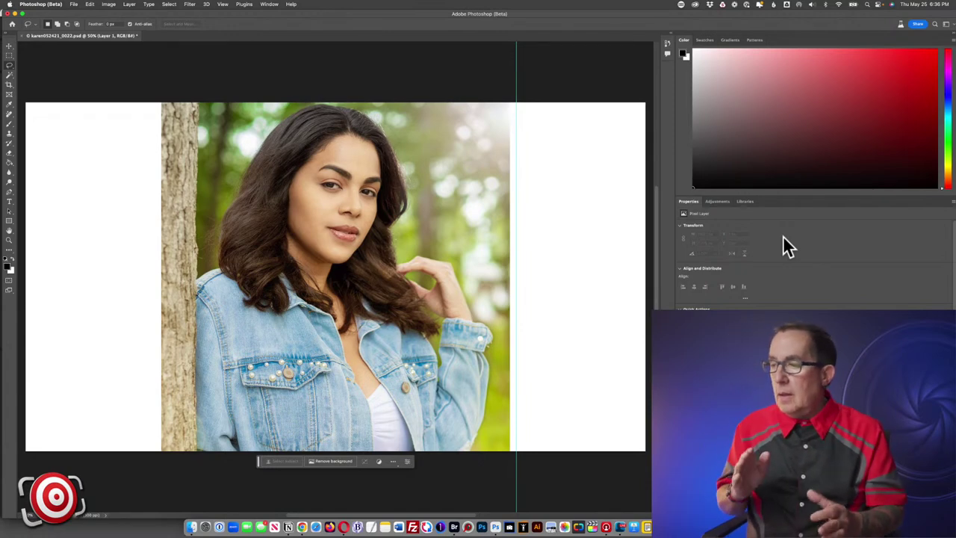
scroll(486, 231, "up", 2)
scroll(486, 230, "down", 2)
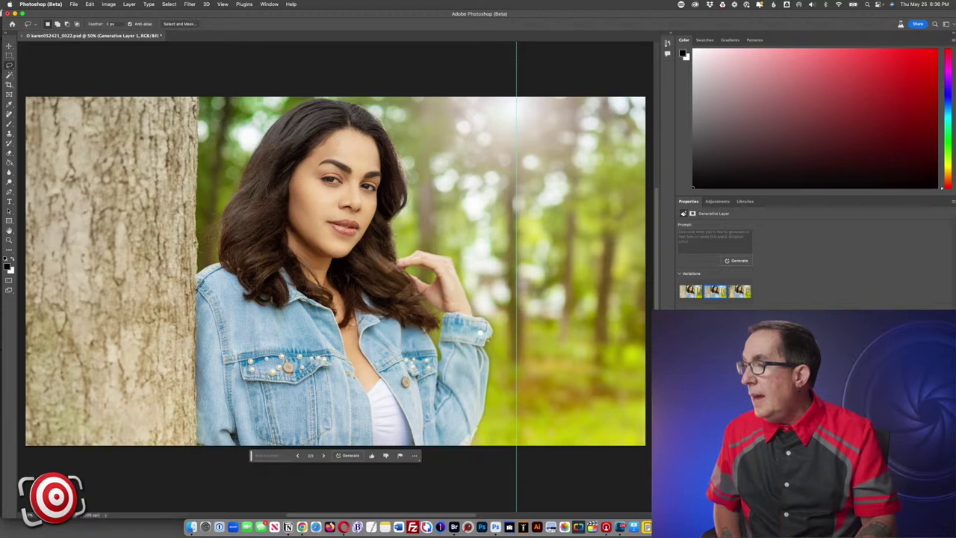
Compare the three variations of Generative Layer 1, then remove that layer from view and make Background the active layer.
left_click(689, 295)
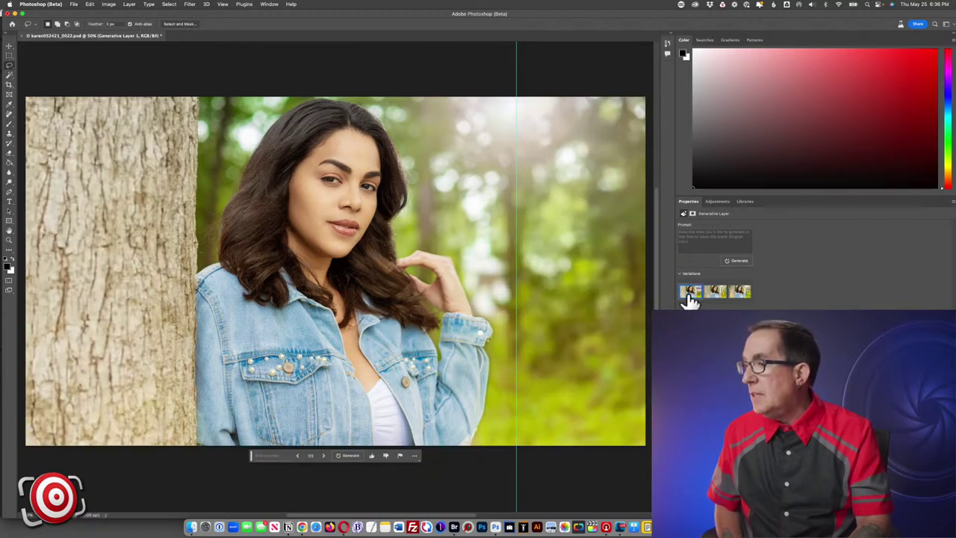
left_click(714, 296)
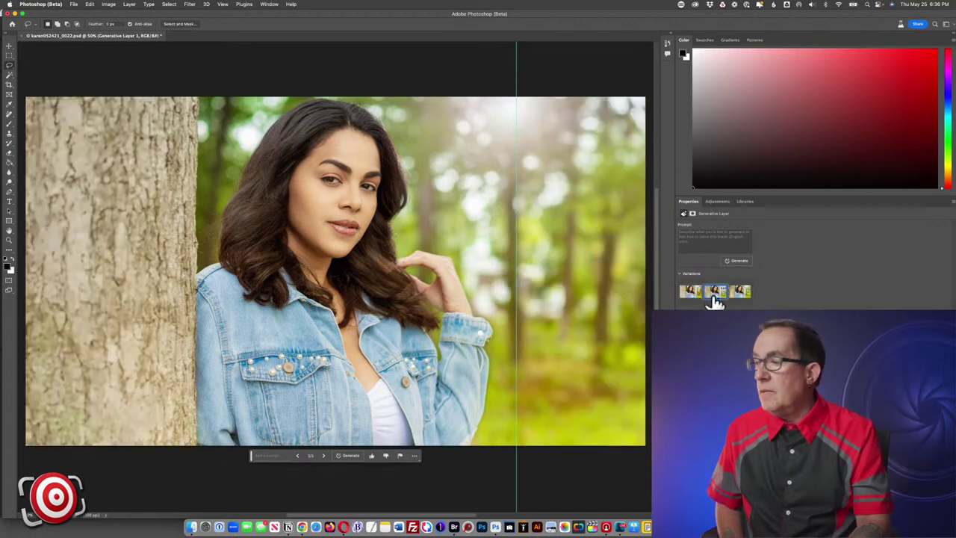
left_click(740, 295)
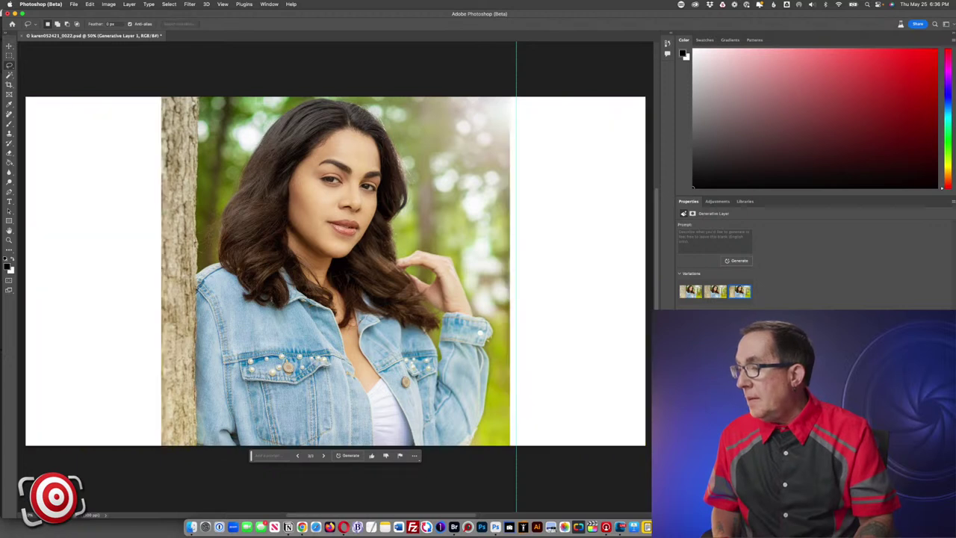
key("Delete")
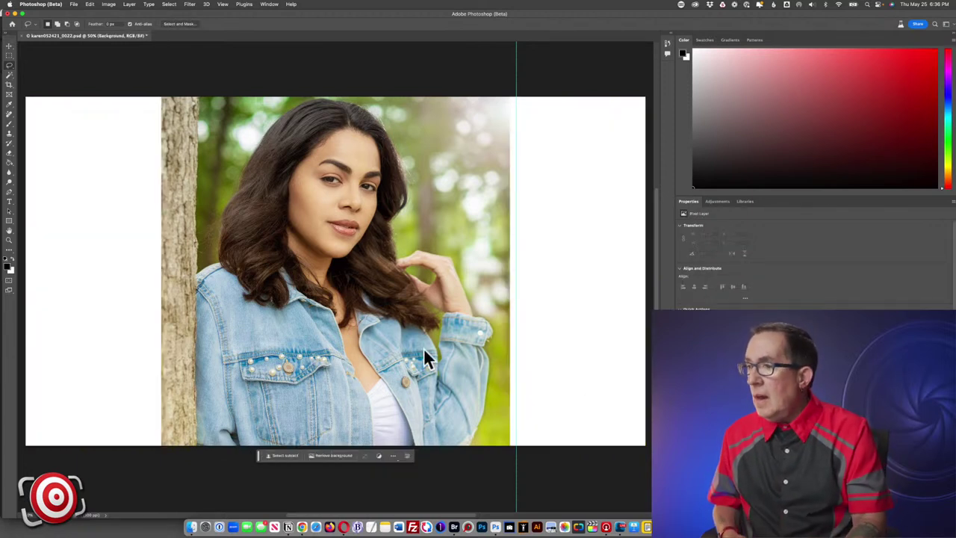
Select the white areas on both sides with the Magic Wand, run Generative Fill without a prompt, and choose the third variation.
left_click(9, 75)
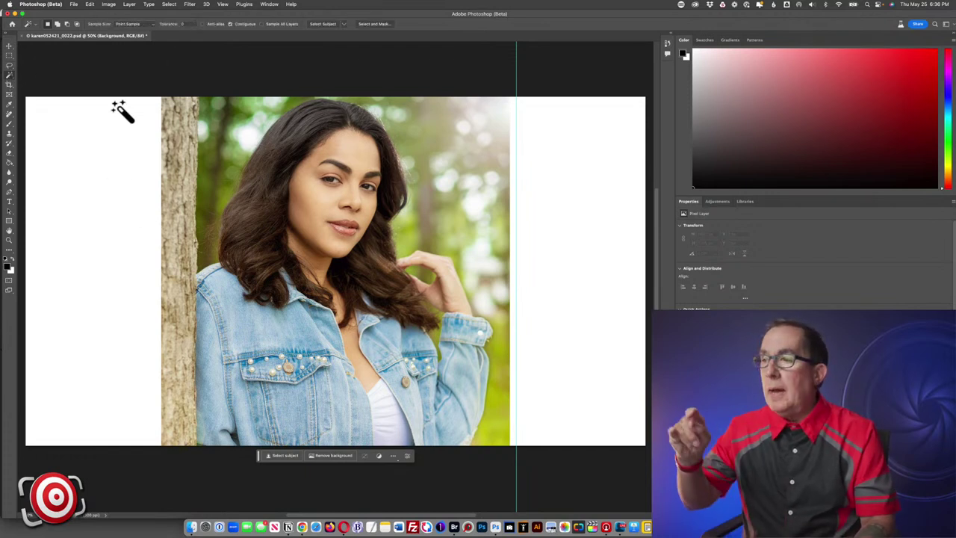
left_click(104, 133)
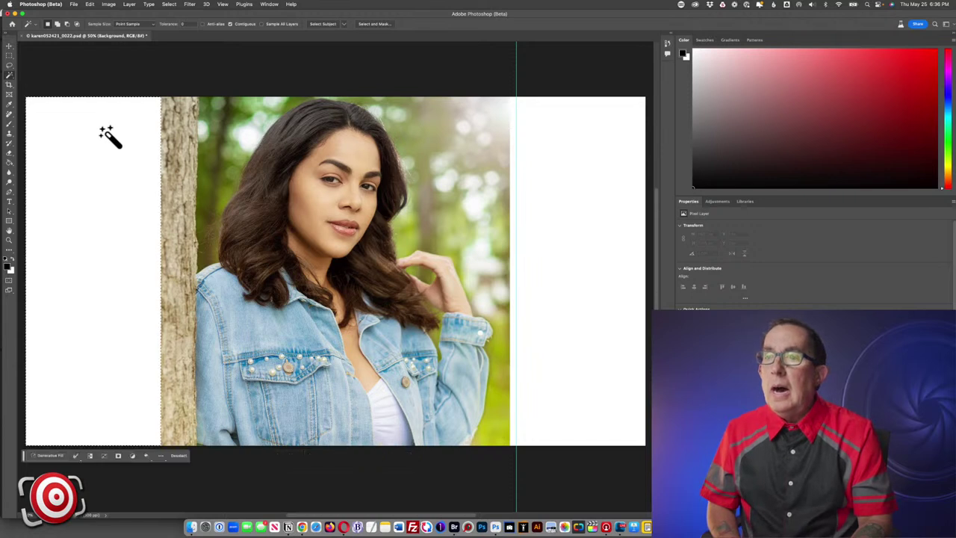
left_click(553, 211, "shift")
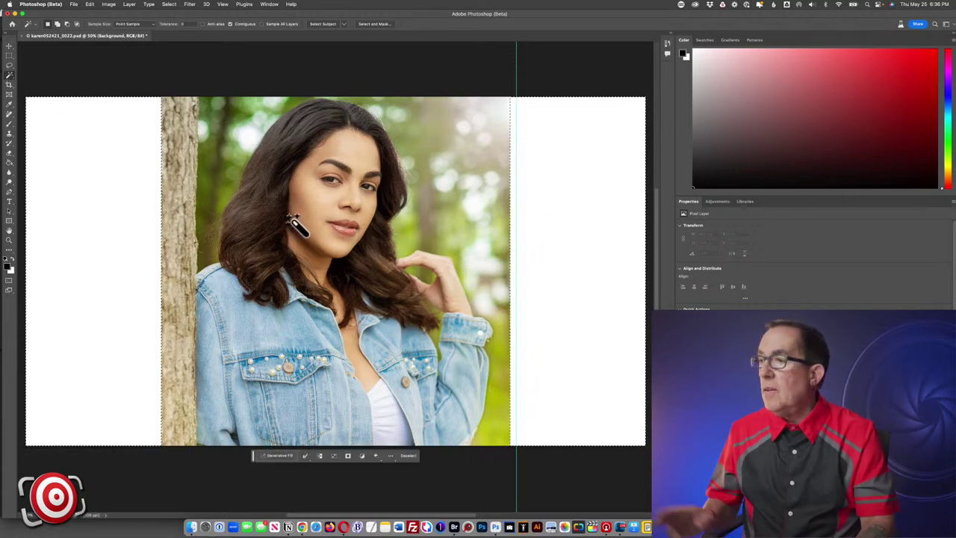
left_click(277, 457)
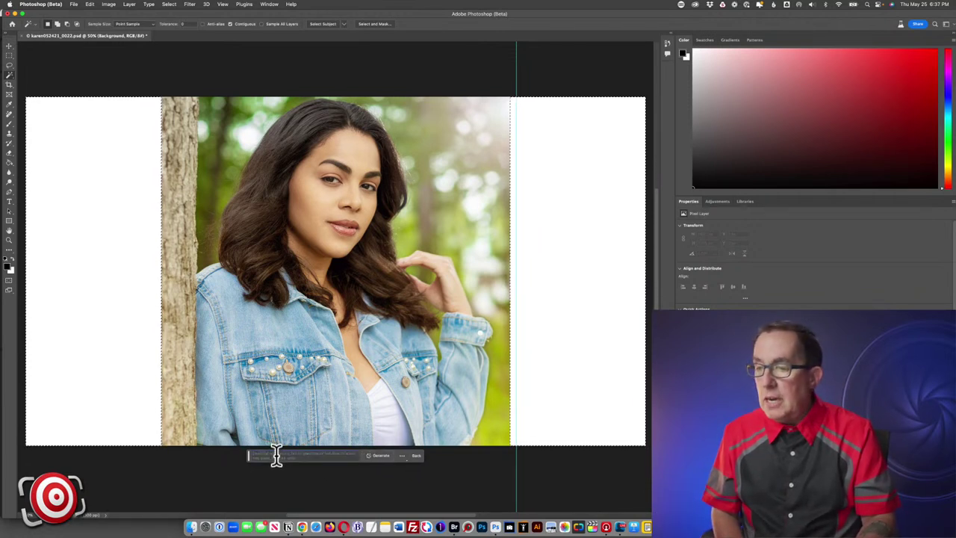
left_click(381, 456)
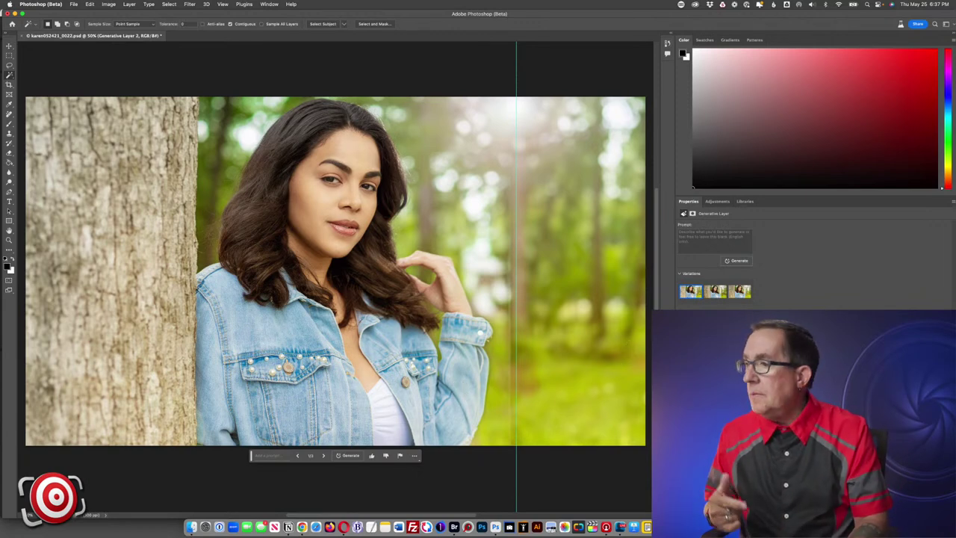
left_click(714, 292)
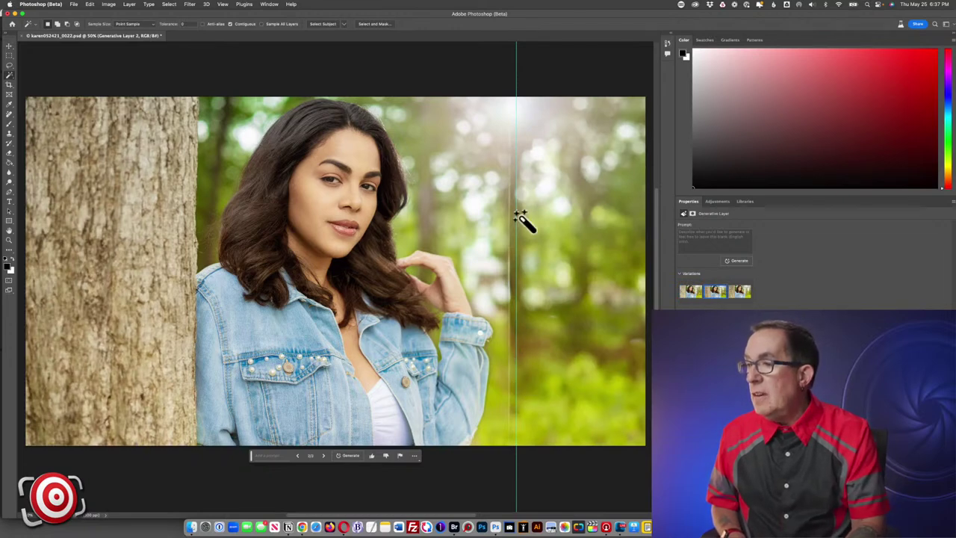
left_click(741, 295)
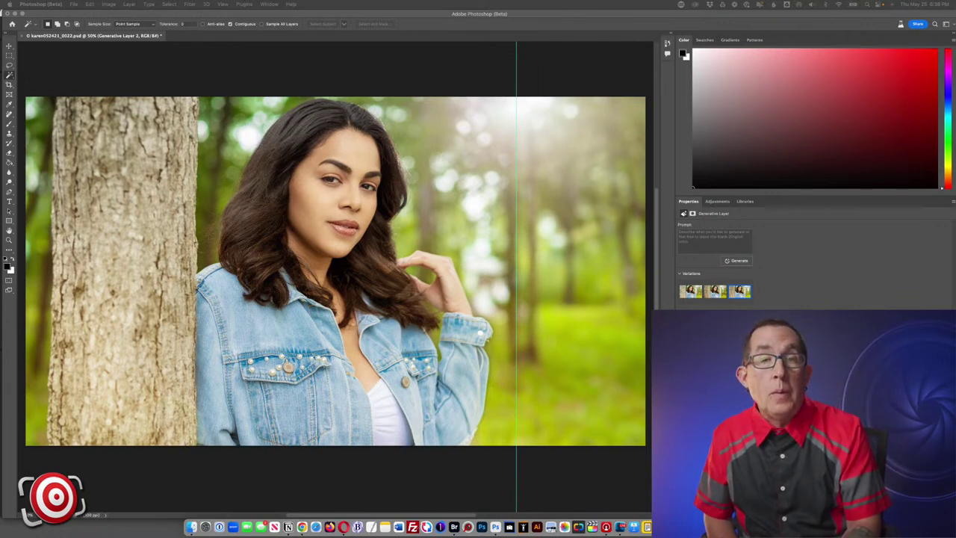
left_click(26, 47)
left_click(28, 36)
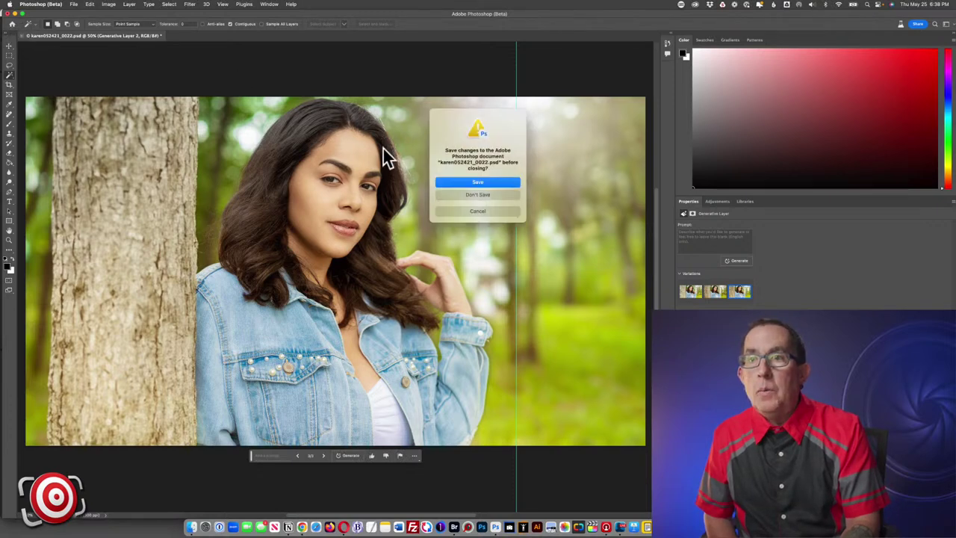
left_click(481, 198)
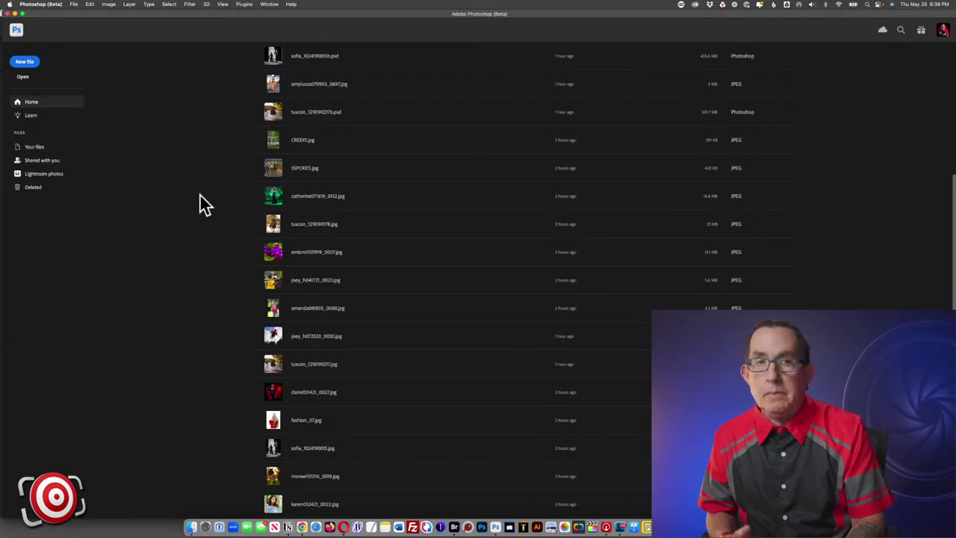
scroll(197, 200, "up", 1)
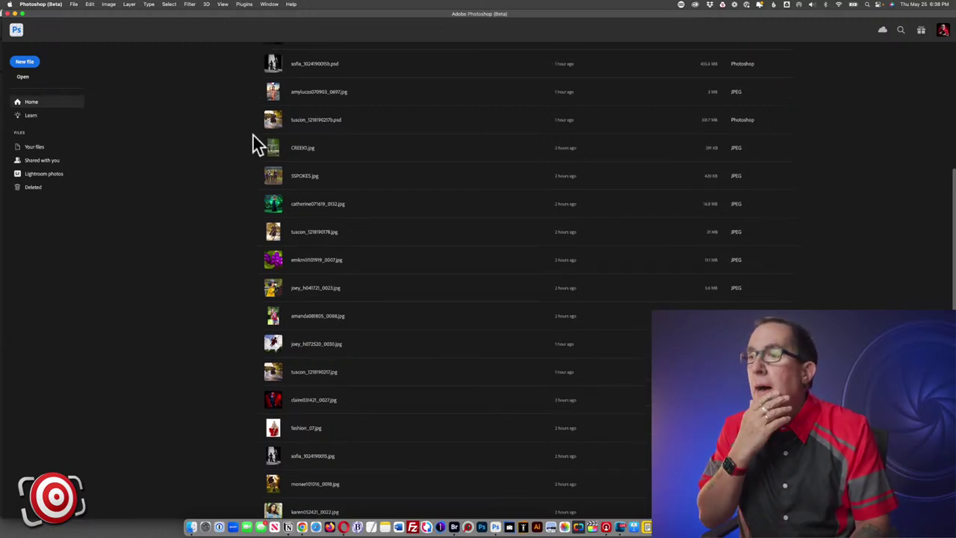
left_click(332, 121)
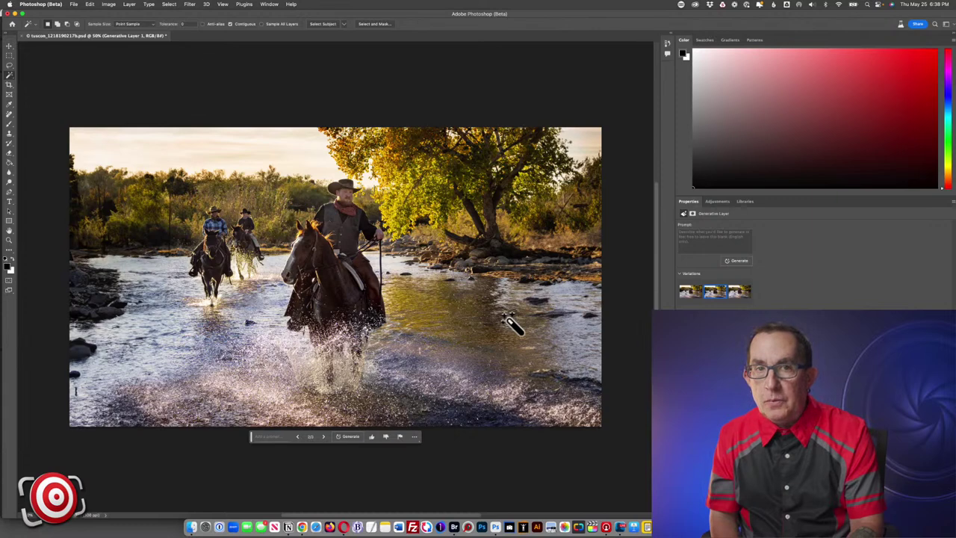
Lasso the riverbank area below the tree at the photo's right edge and start a prompt for the fill.
scroll(511, 324, "left", 1)
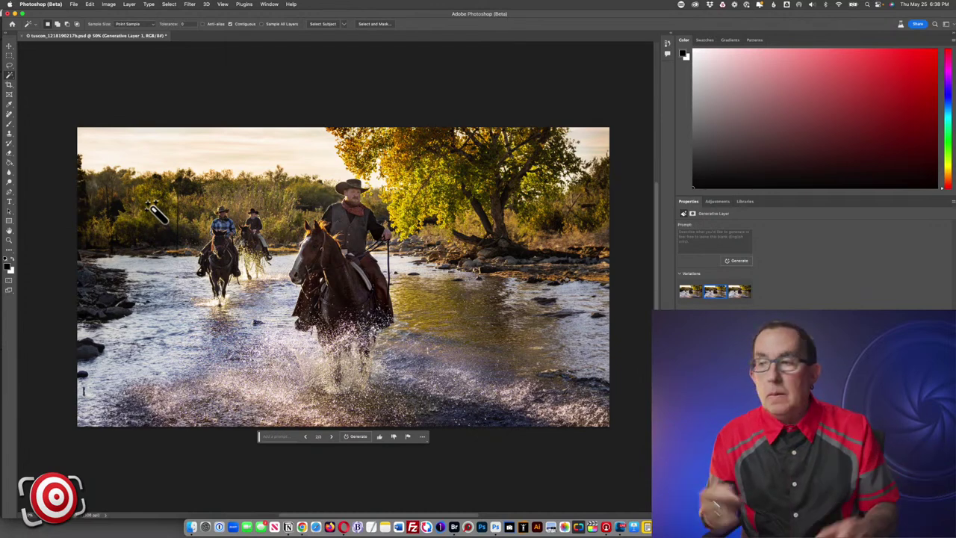
left_click(9, 65)
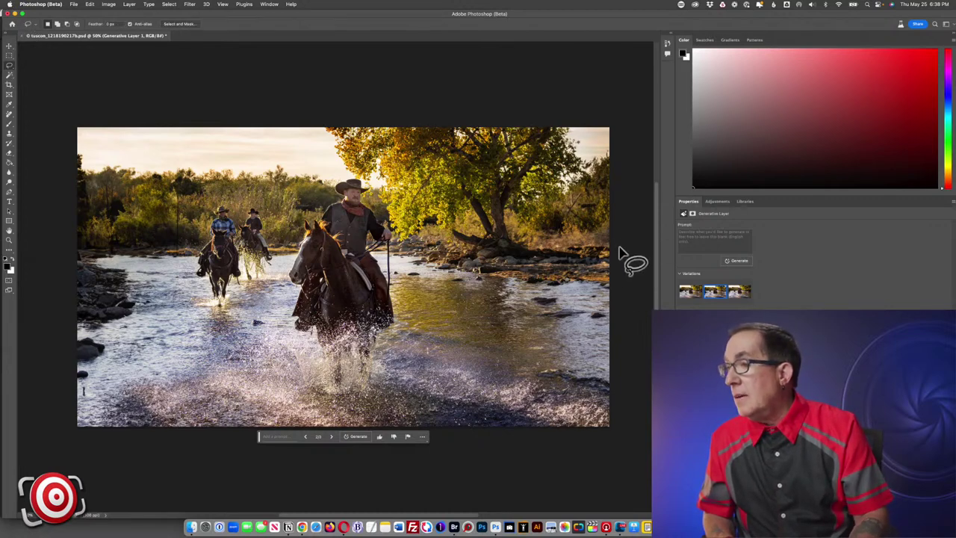
mouse_move(617, 272)
left_mouse_down()
mouse_move(585, 288)
mouse_move(530, 292)
mouse_move(496, 271)
mouse_move(501, 248)
mouse_move(580, 224)
mouse_move(608, 225)
mouse_move(619, 273)
left_mouse_up()
left_click(692, 237)
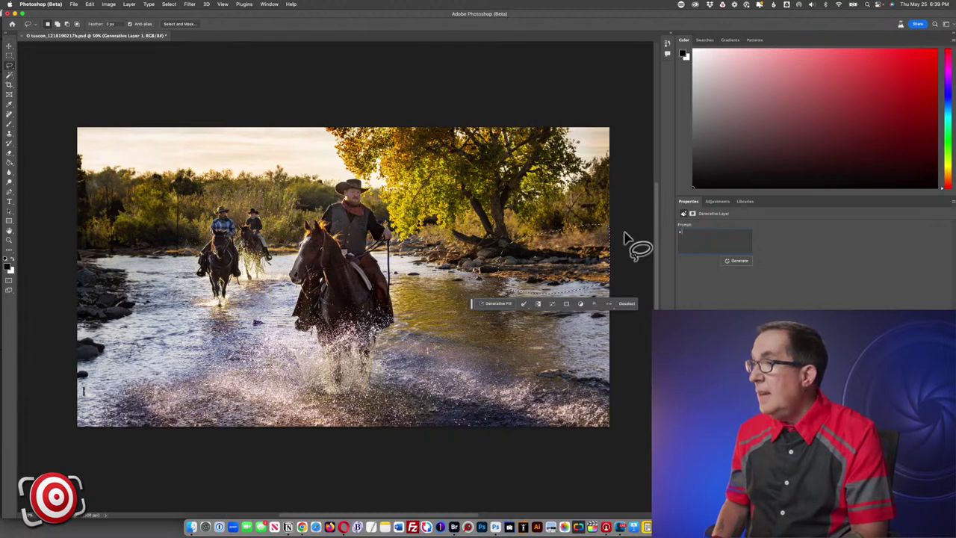
type("add a p")
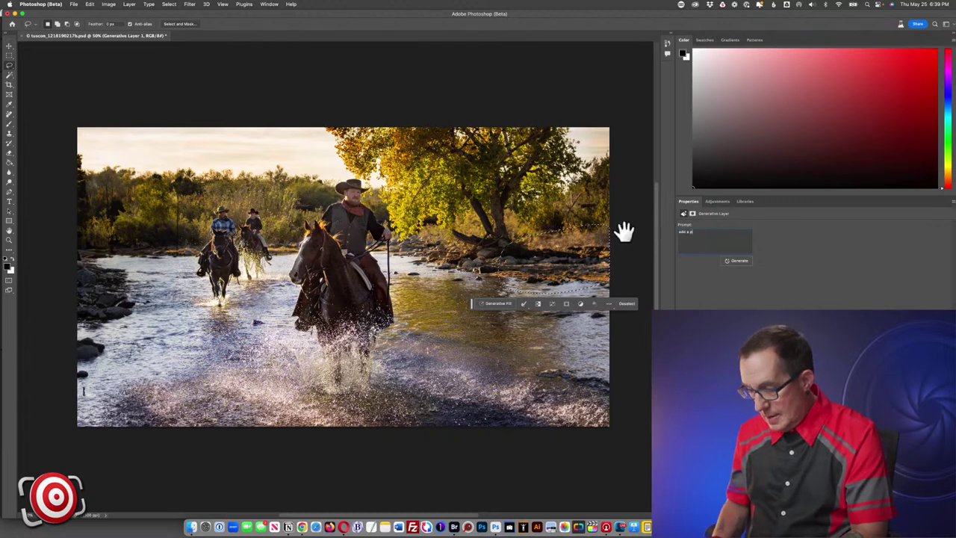
type("erson in a")
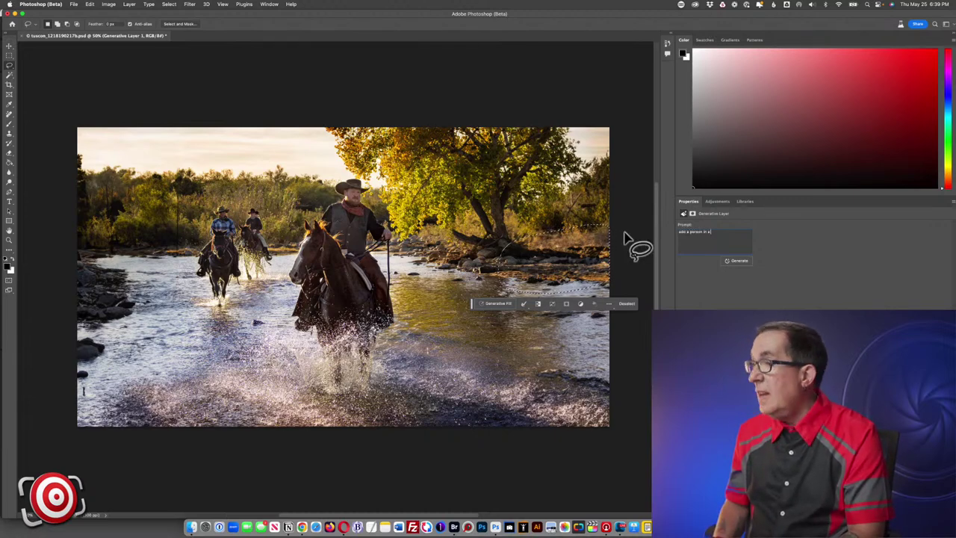
type(" lawn chai")
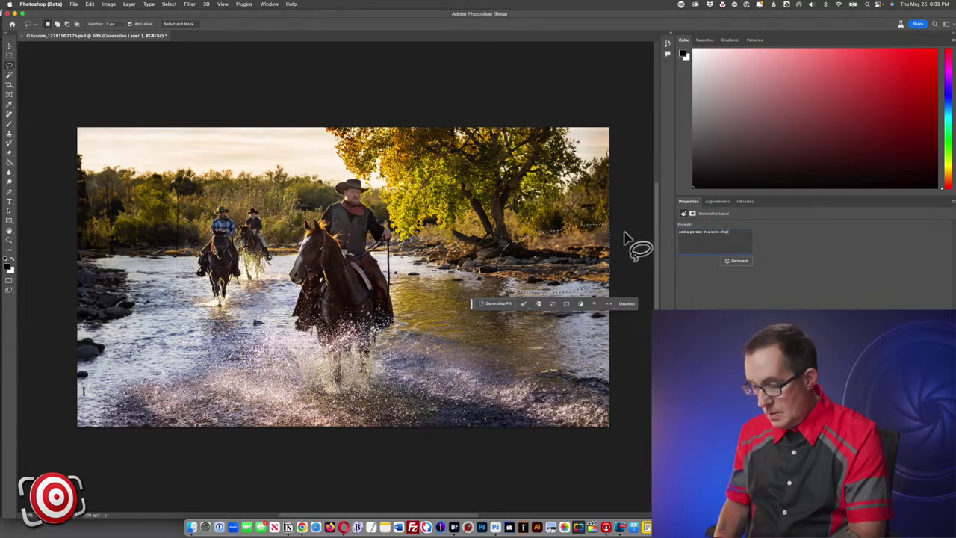
type("r")
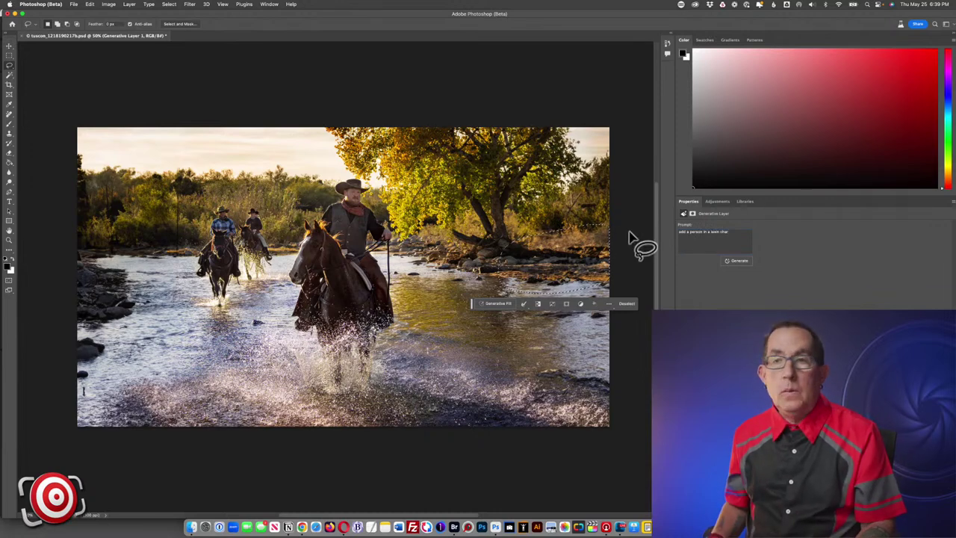
triple_click(735, 235)
key("BackSpace")
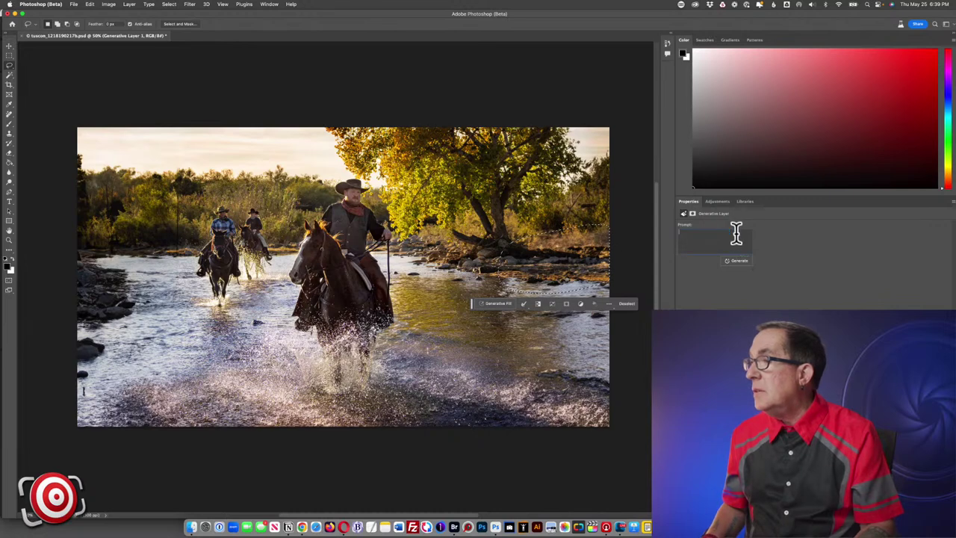
Generate the selected riverbank with the prompt "add a person in a lawn chair", compare the variations, and keep the first.
type("add a person in a lawn chair")
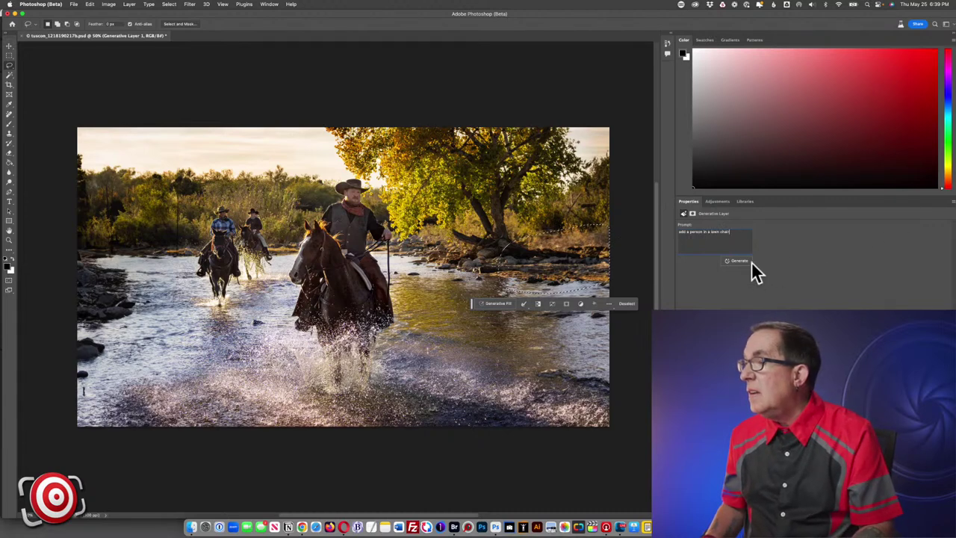
left_click(749, 260)
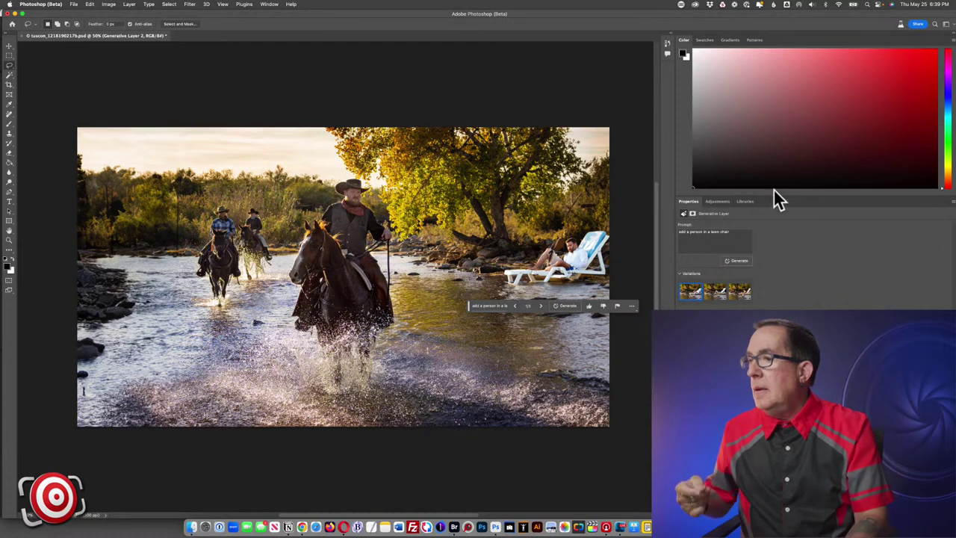
left_click(715, 295)
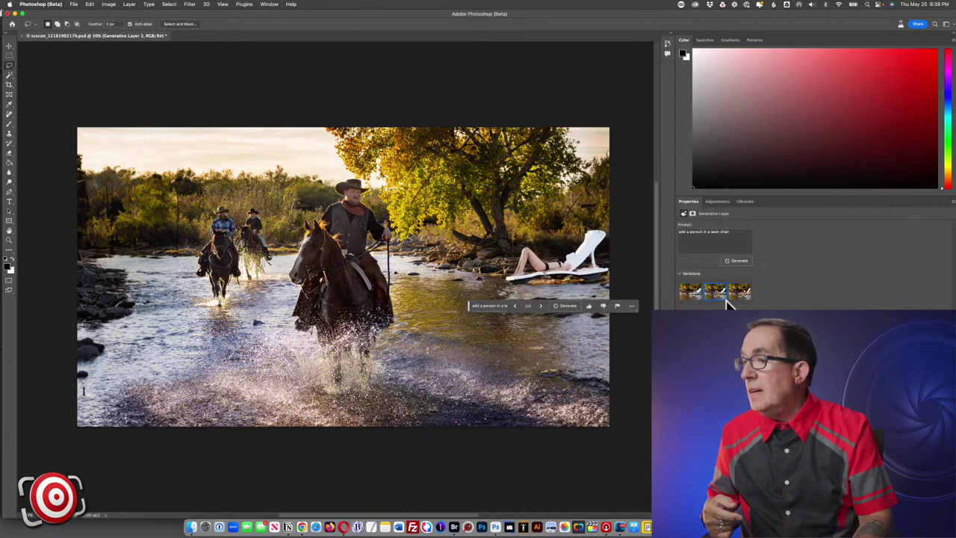
left_click(741, 292)
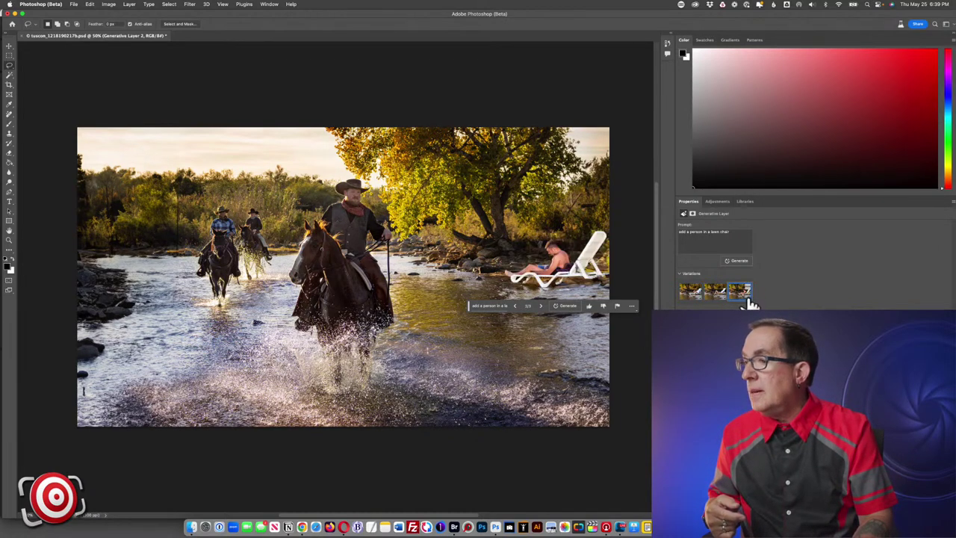
left_click(690, 294)
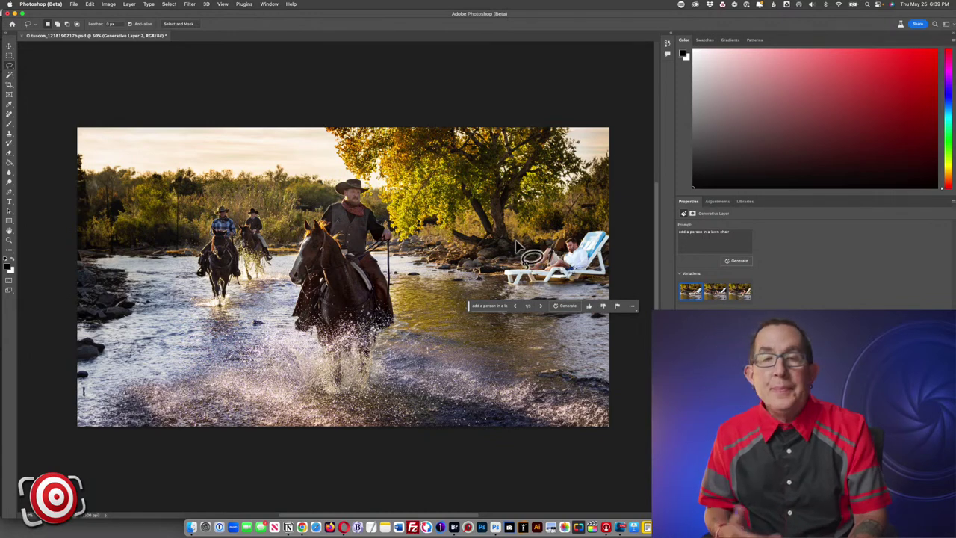
Close the river photo without saving and open joey_h072520_0030.jpg from the recent files.
left_click(24, 36)
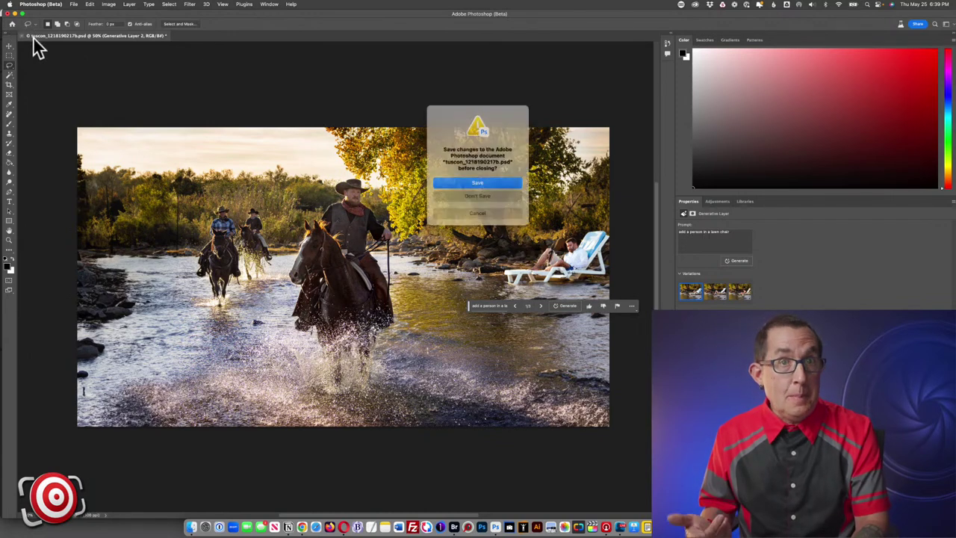
left_click(496, 195)
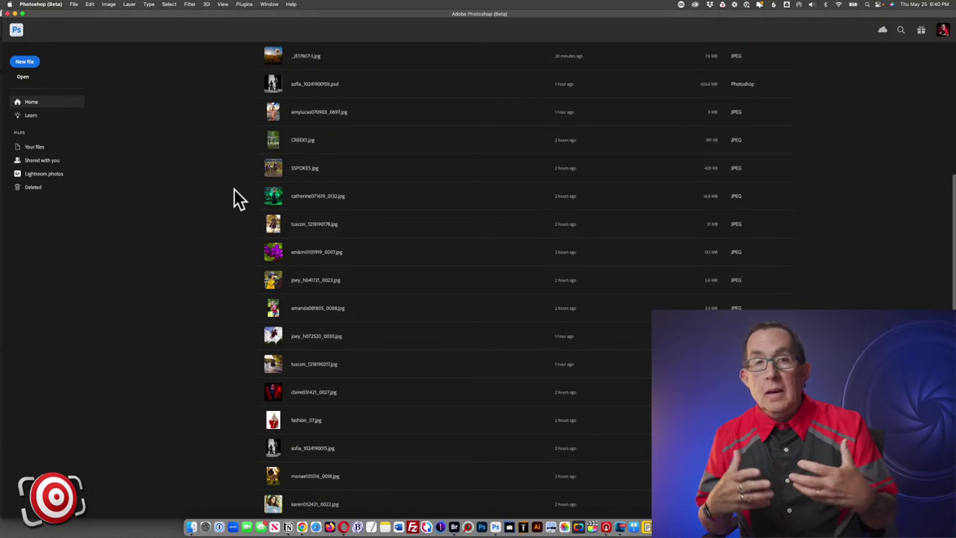
left_click(276, 342)
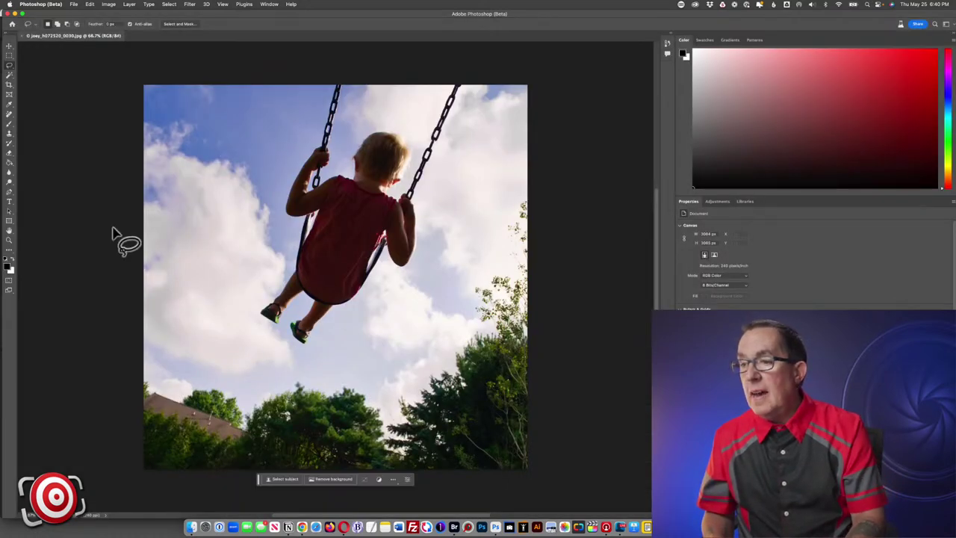
Start a crop of the swing photo with the aspect ratio set to 16:9.
left_click(9, 85)
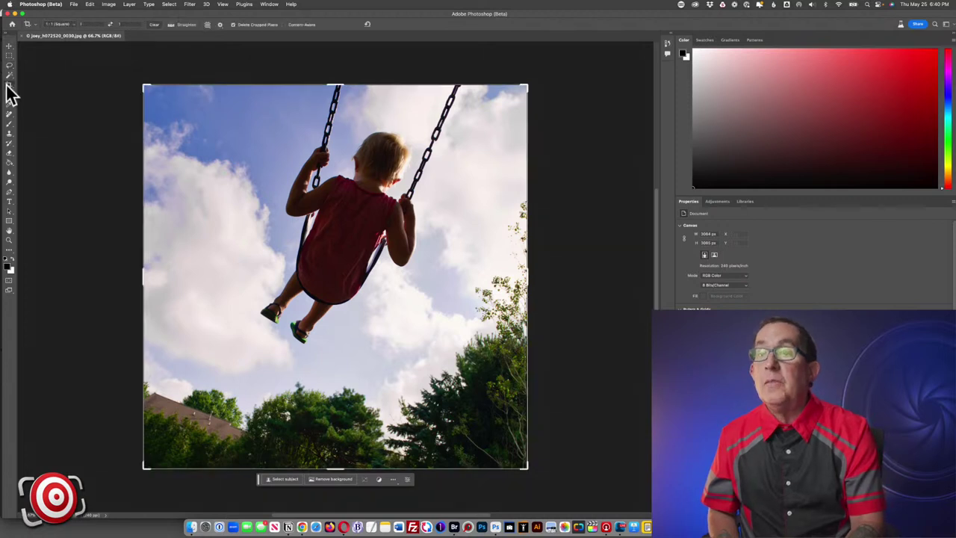
left_click(59, 24)
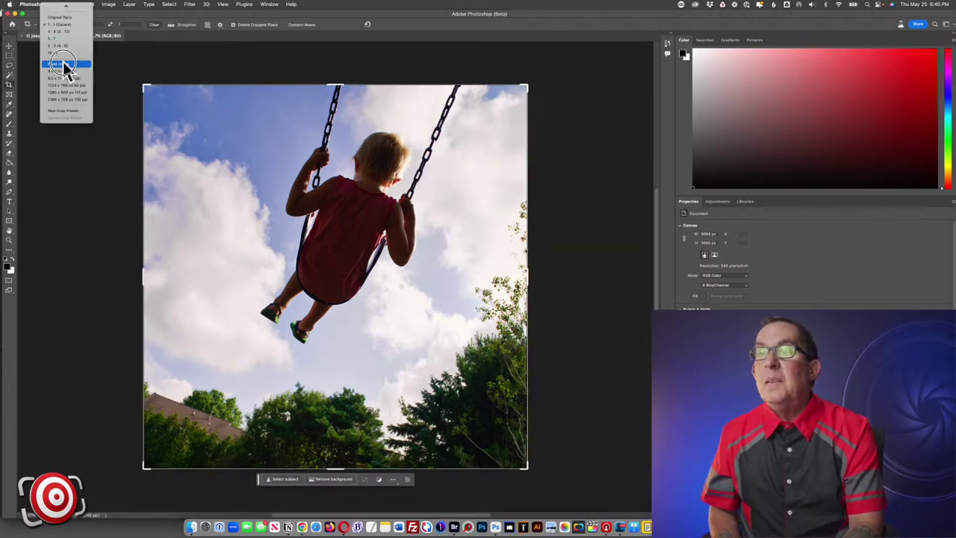
left_click(65, 54)
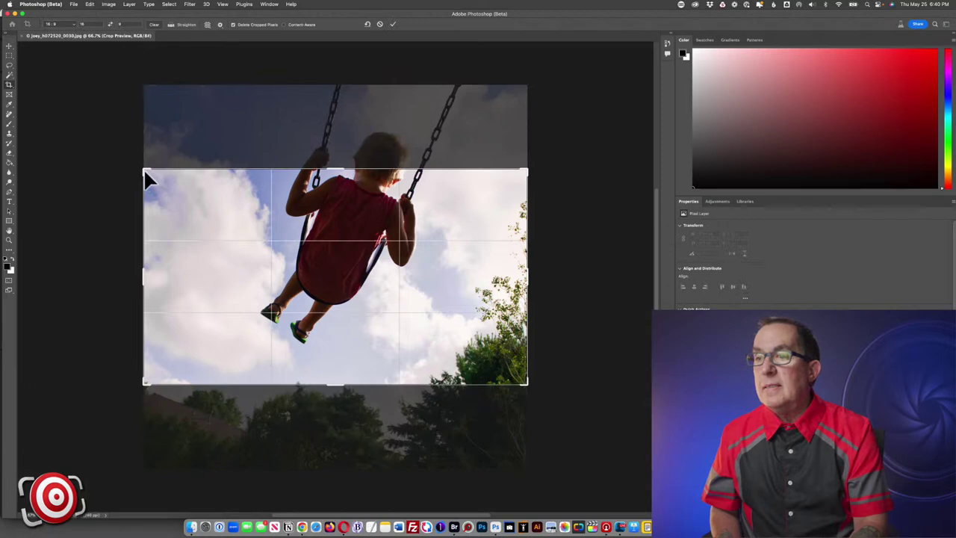
left_click_drag(142, 171, 92, 83)
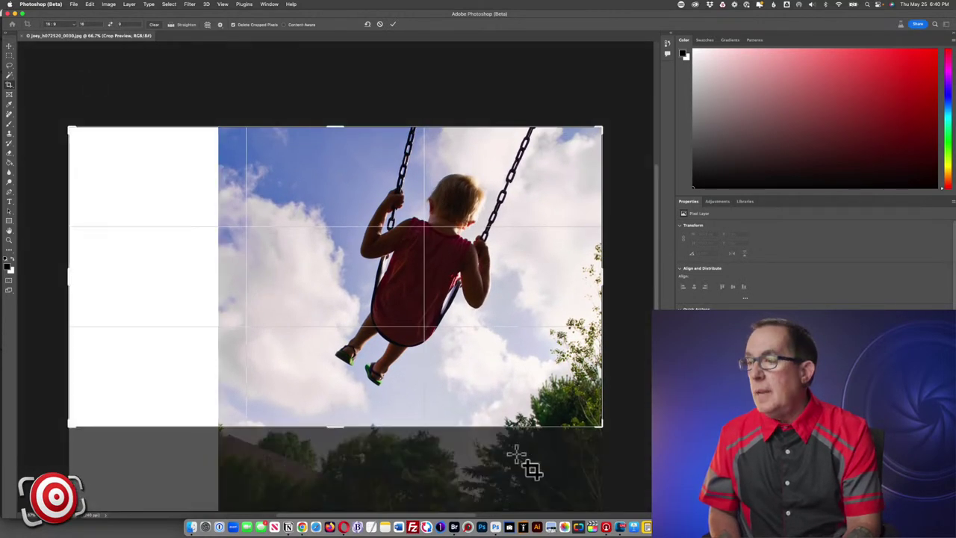
left_click_drag(604, 427, 373, 384)
key("Escape")
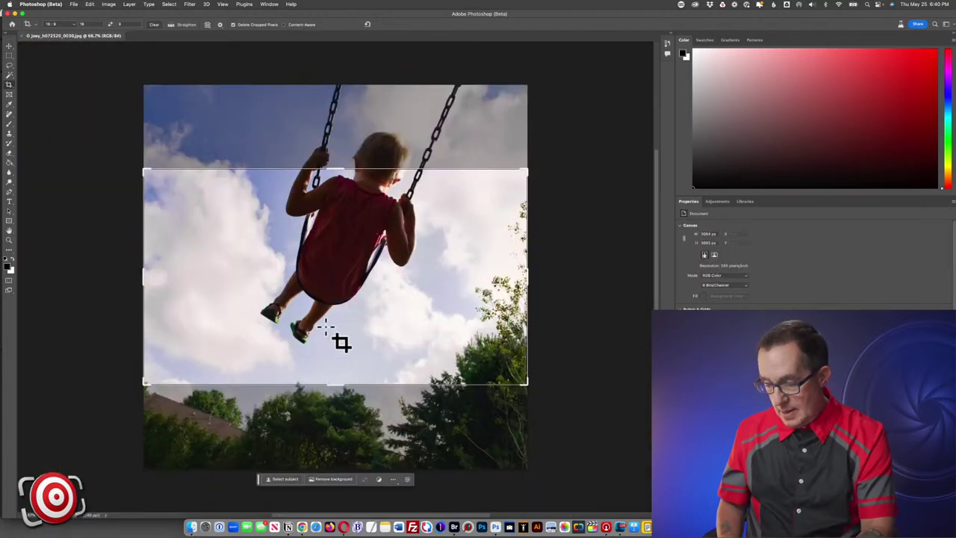
Expand the 16:9 crop to the photo's full height, adding blank canvas on both sides of the child on the swing.
key("super+minus")
left_click_drag(241, 224, 205, 197)
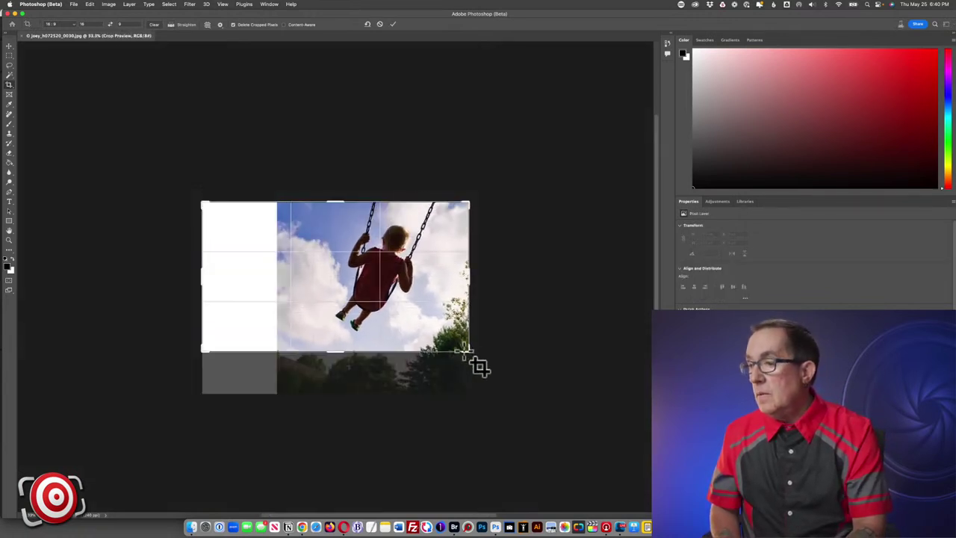
left_click_drag(469, 352, 503, 385)
Select both white side areas with the Magic Wand and fill them using Generative Fill without a prompt.
left_click(10, 77)
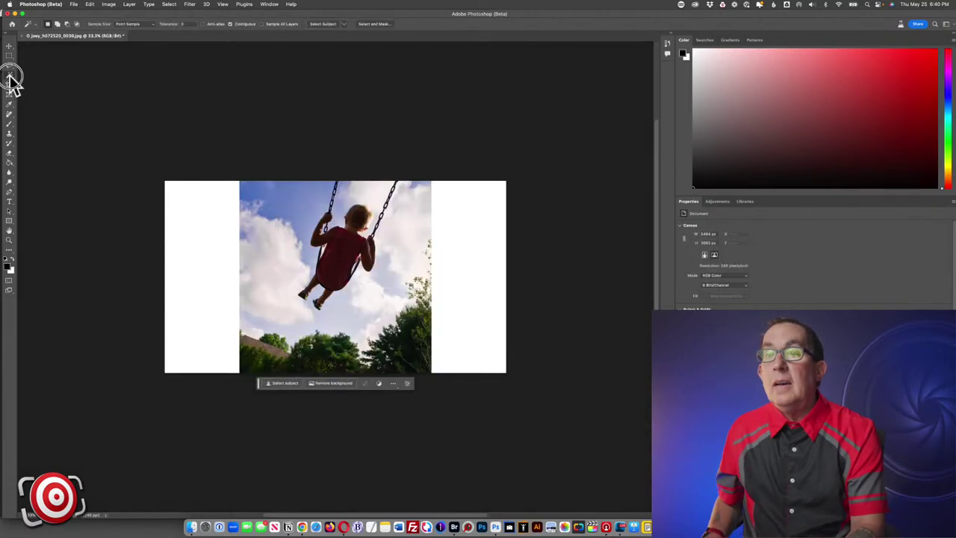
left_click(207, 216)
left_click(478, 267, "shift")
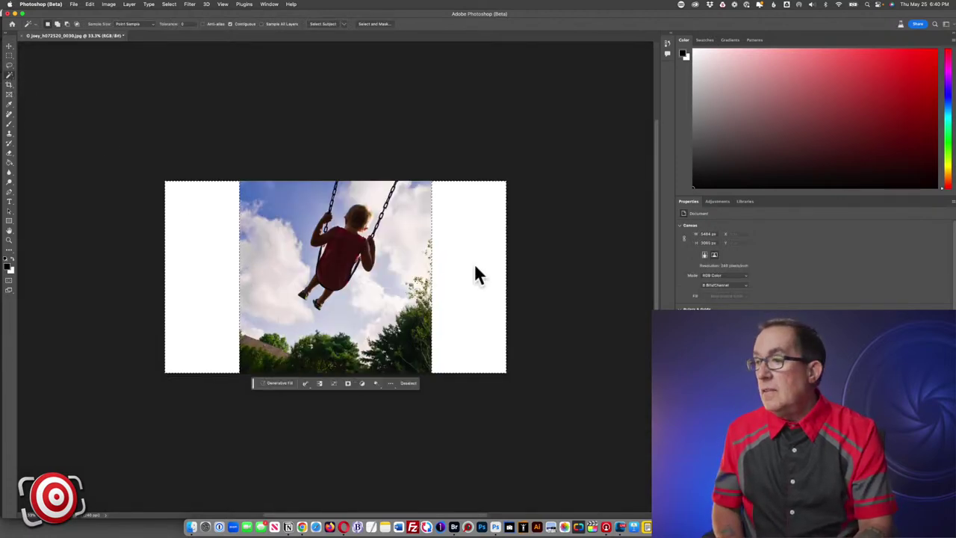
left_click(275, 384)
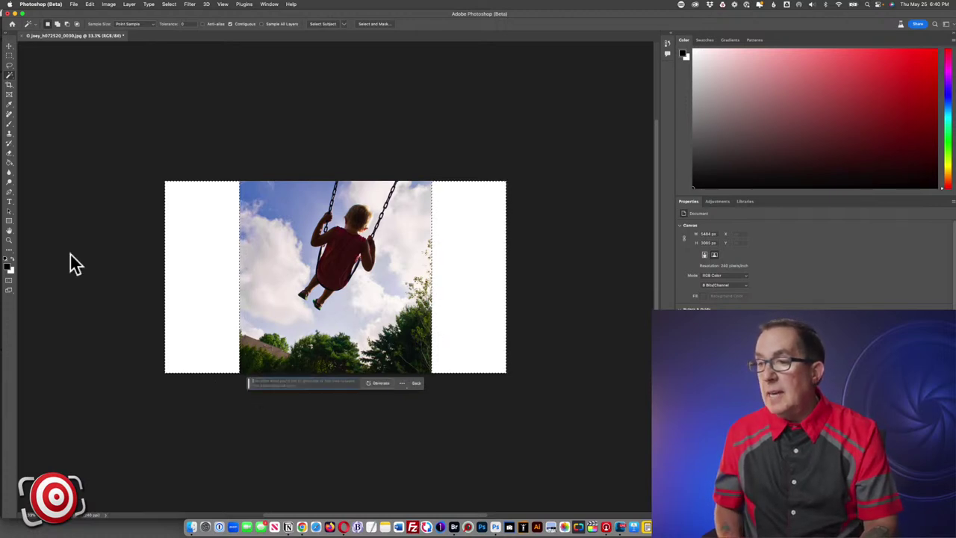
left_click(380, 385)
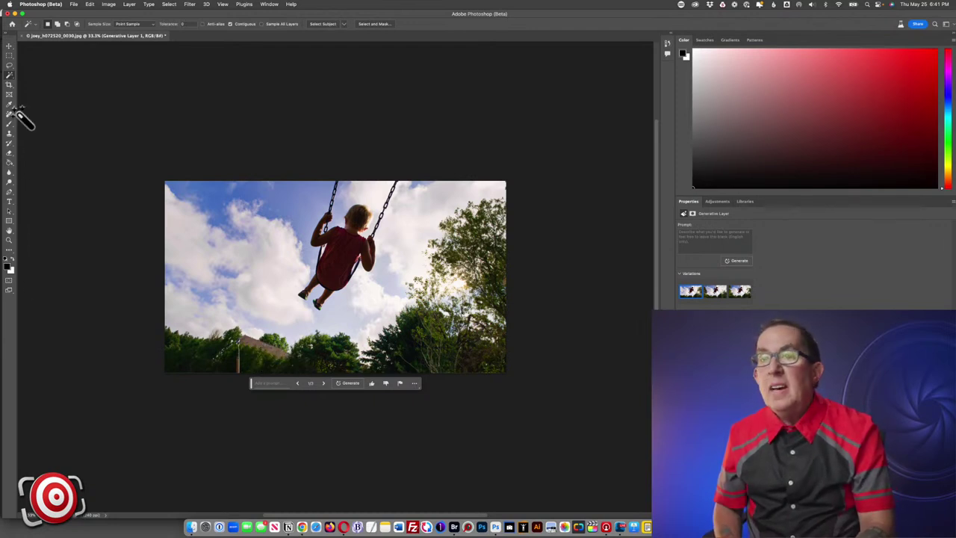
Lasso the house roof and pole among the trees and replace them using Generative Fill without a prompt.
left_click(9, 66)
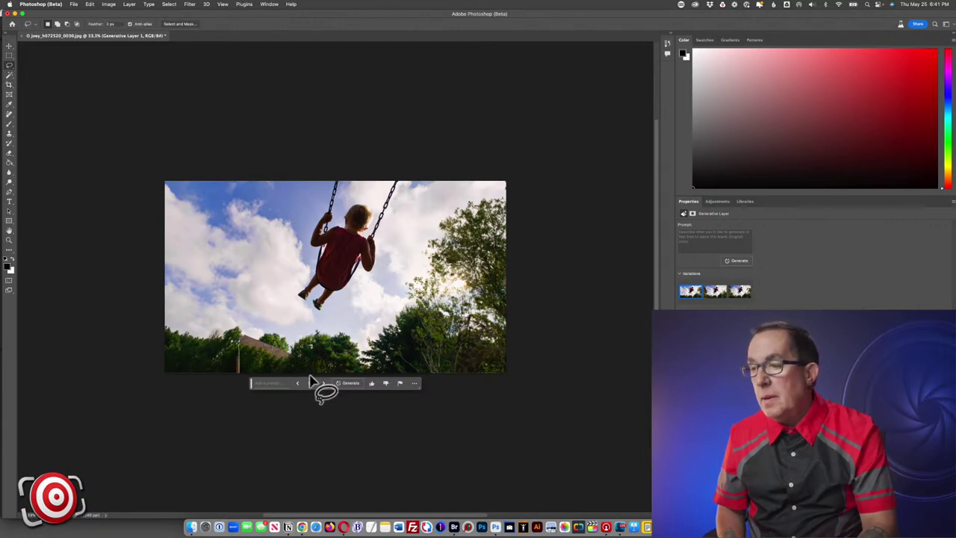
mouse_move(310, 373)
left_mouse_down()
mouse_move(307, 346)
mouse_move(264, 317)
mouse_move(211, 322)
mouse_move(204, 339)
mouse_move(251, 382)
left_mouse_up()
left_click_drag(308, 383, 309, 384)
left_click(203, 384)
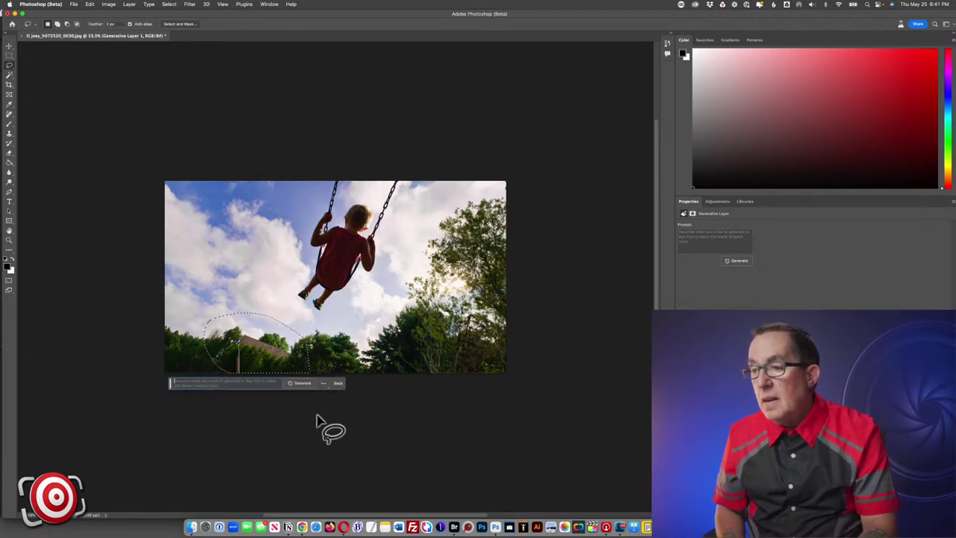
left_click(302, 383)
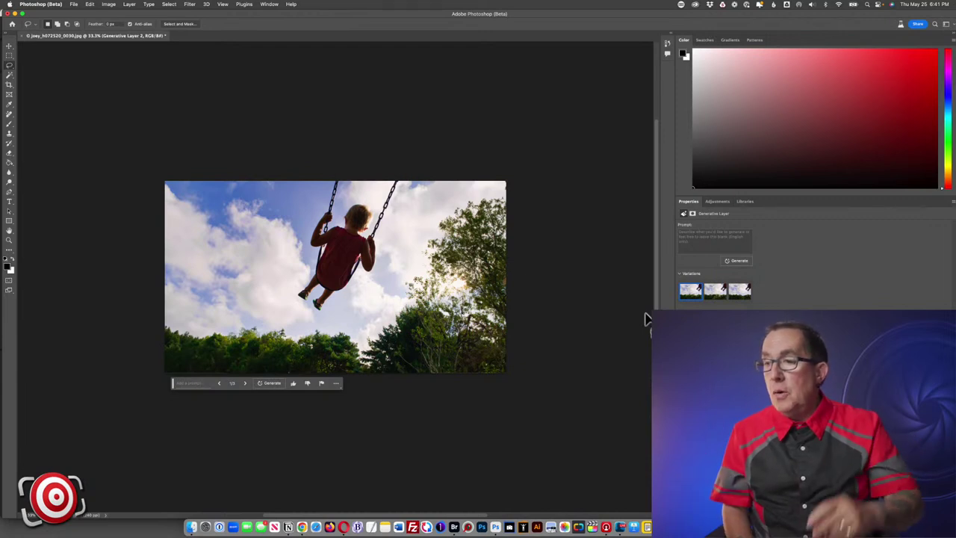
Compare the second and third variations of the tree line fill and keep the third.
left_click(715, 293)
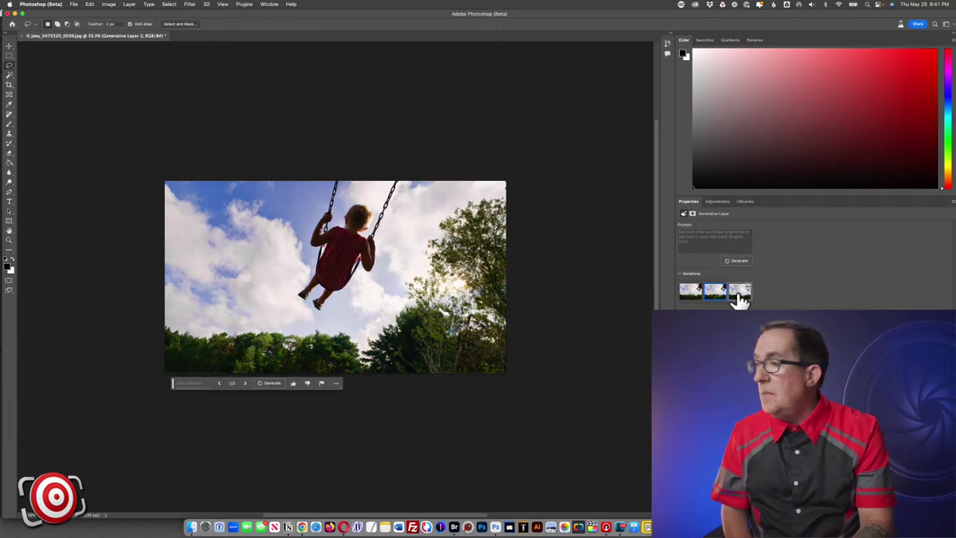
left_click(740, 295)
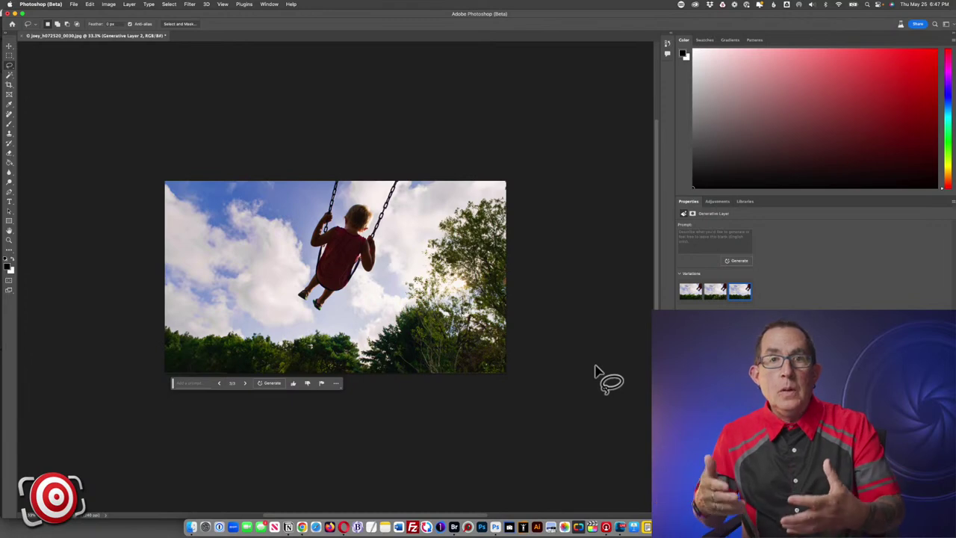
key("super+0")
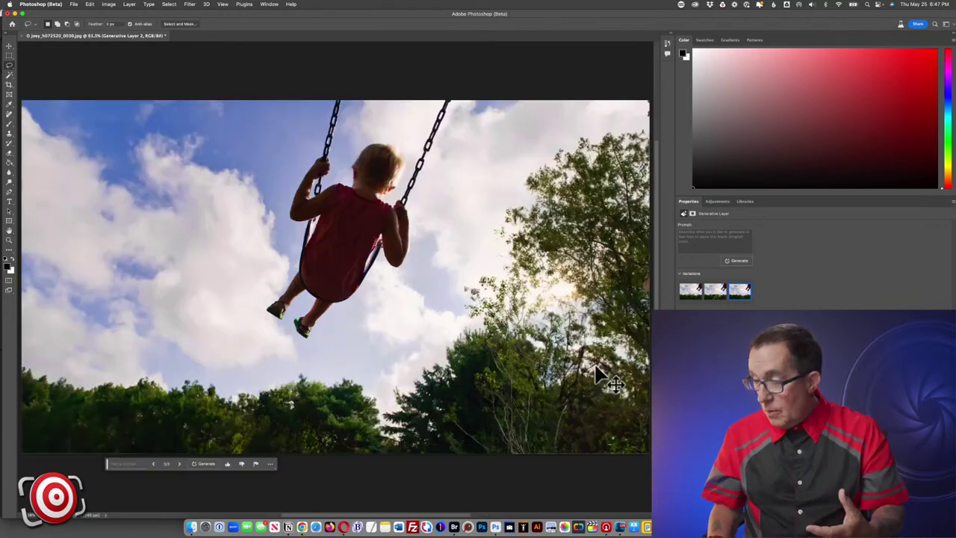
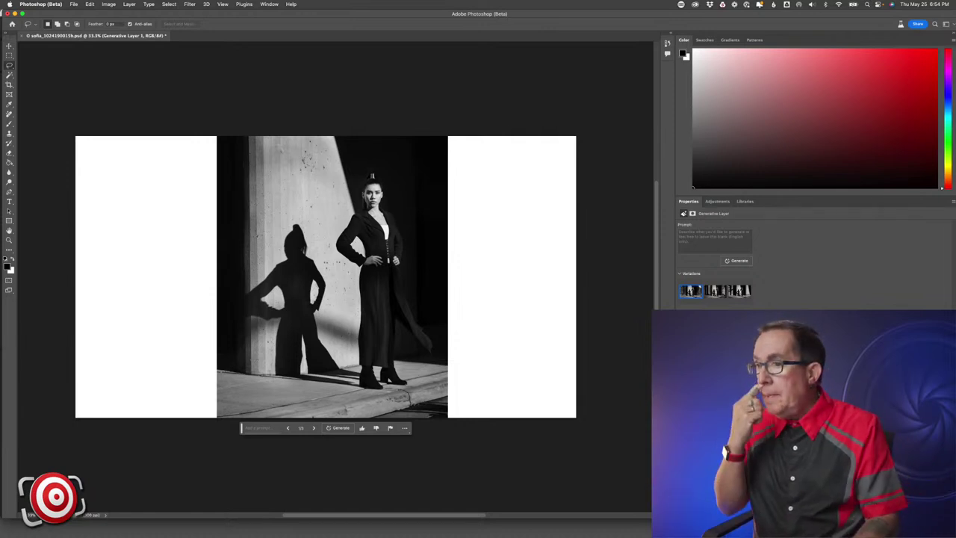
scroll(326, 276, "up", 2)
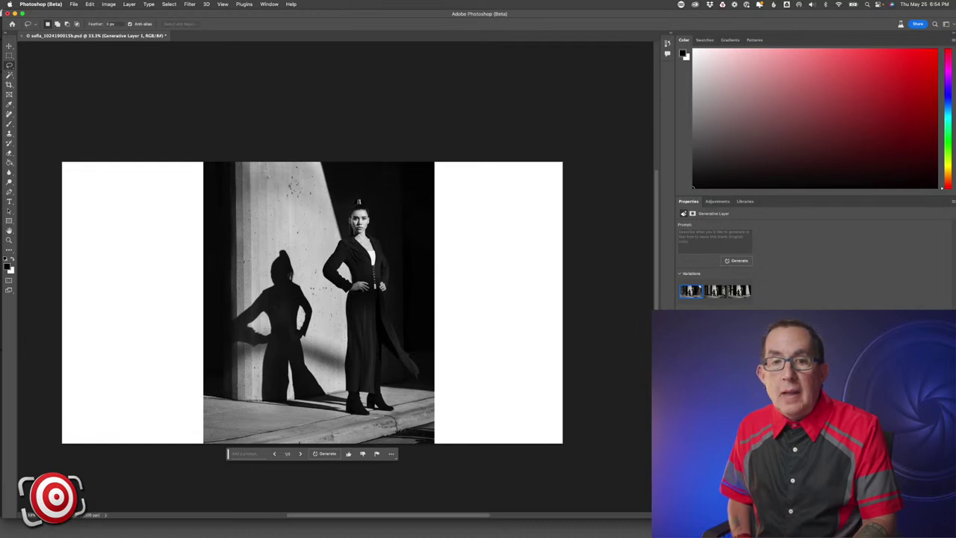
scroll(221, 404, "up", 2)
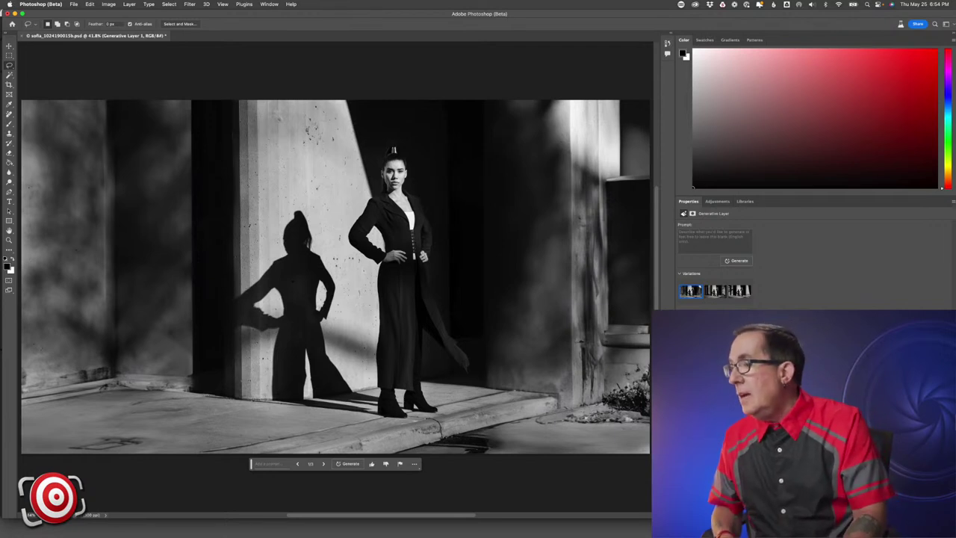
Compare the second and third variations of the extended concrete wall, choose the third, and toggle the generative layer off and on.
left_click(717, 291)
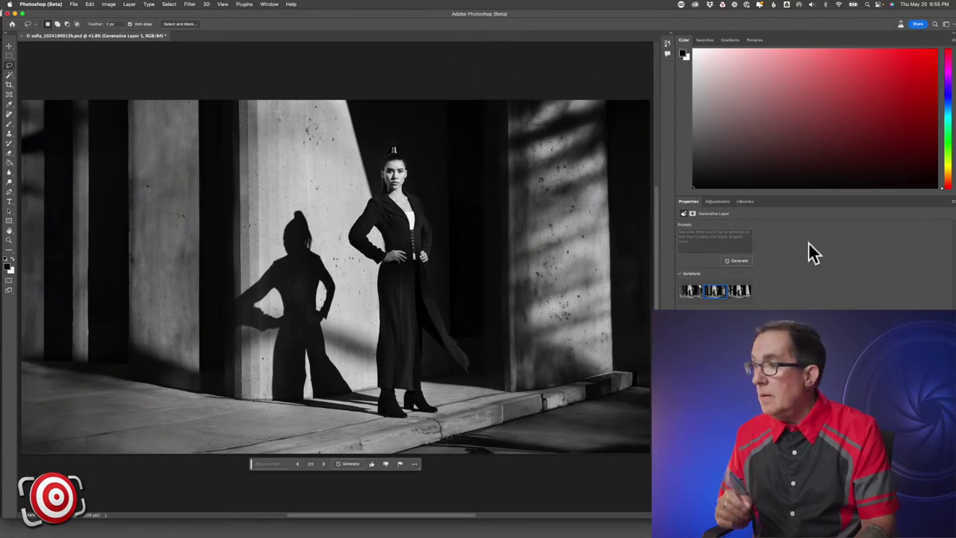
left_click(738, 294)
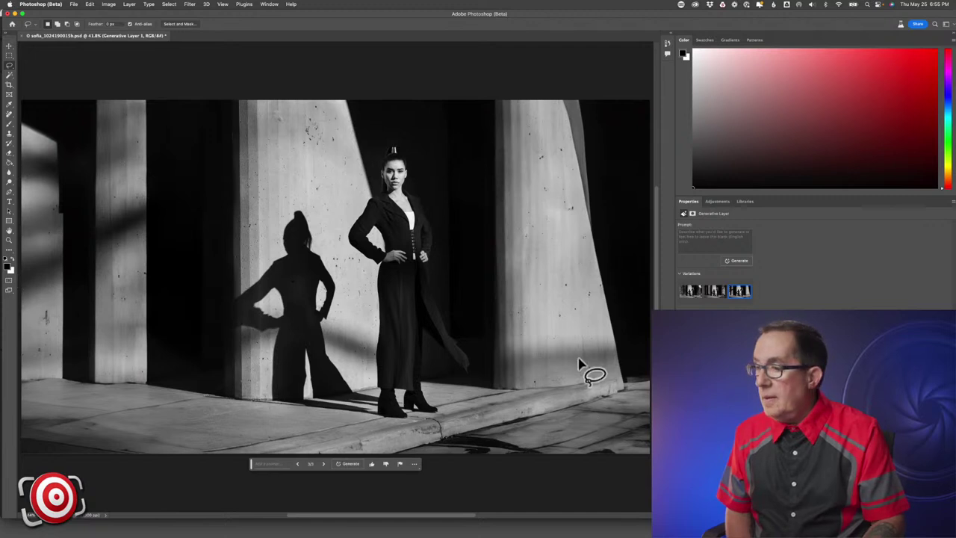
key("ctrl+comma")
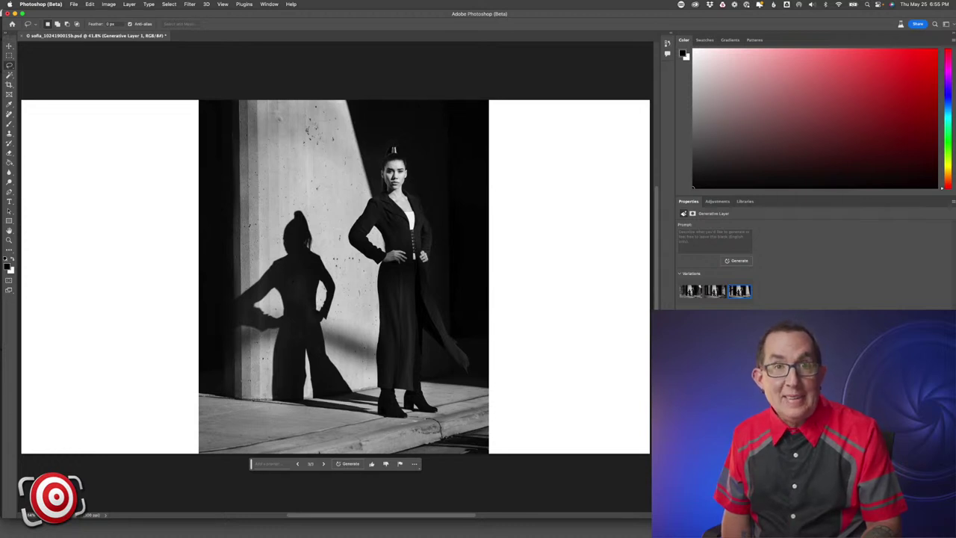
key("ctrl+comma")
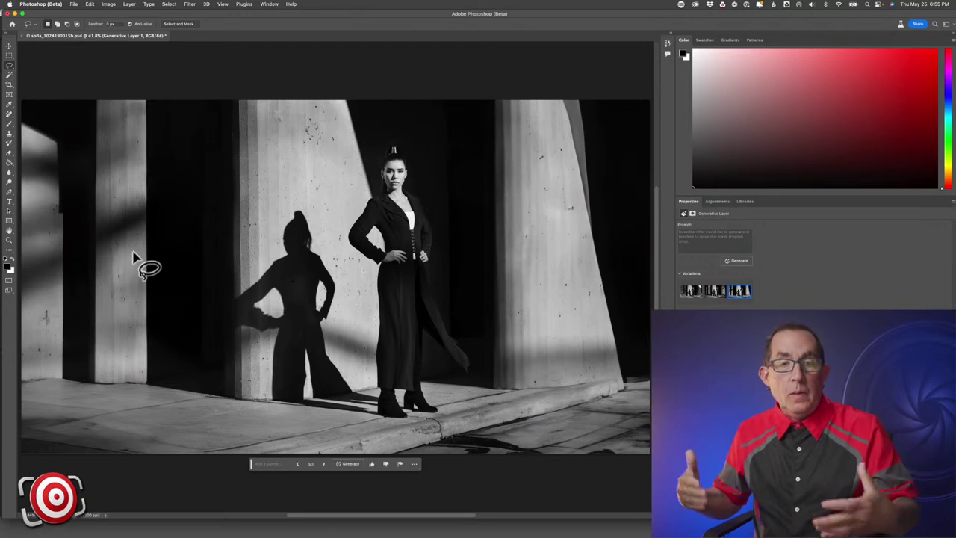
Close the black-and-white photo without saving and open the photo of the woman in a blue gown before the green mural.
left_click(23, 35)
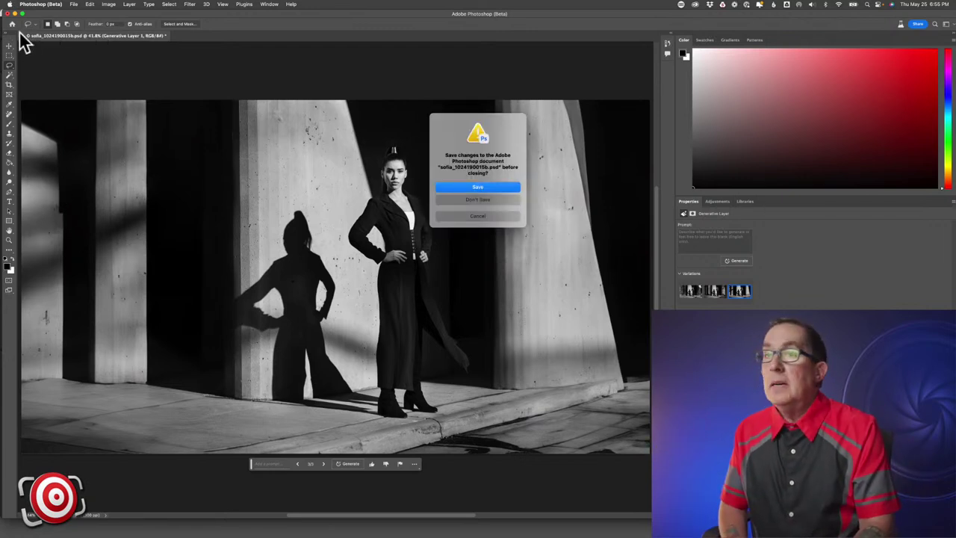
left_click(493, 199)
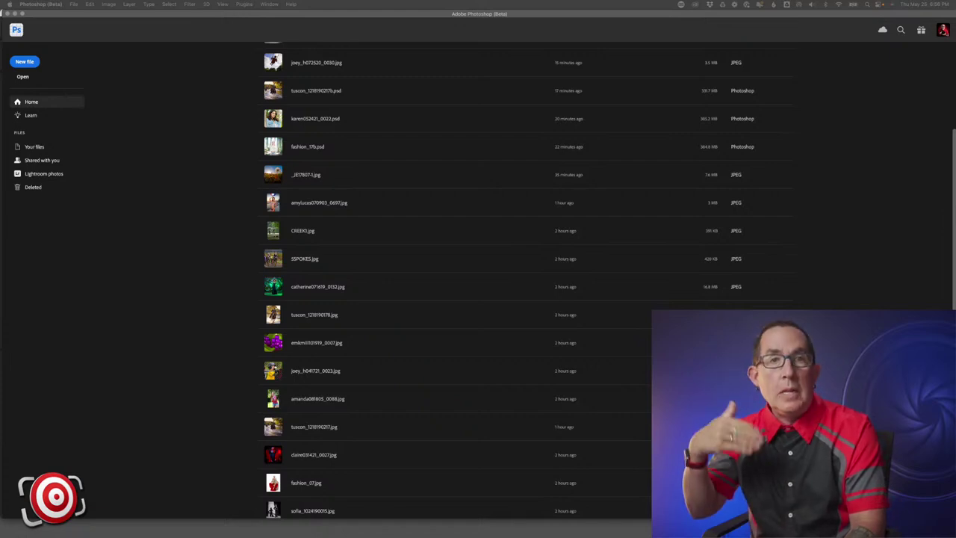
left_click(274, 290)
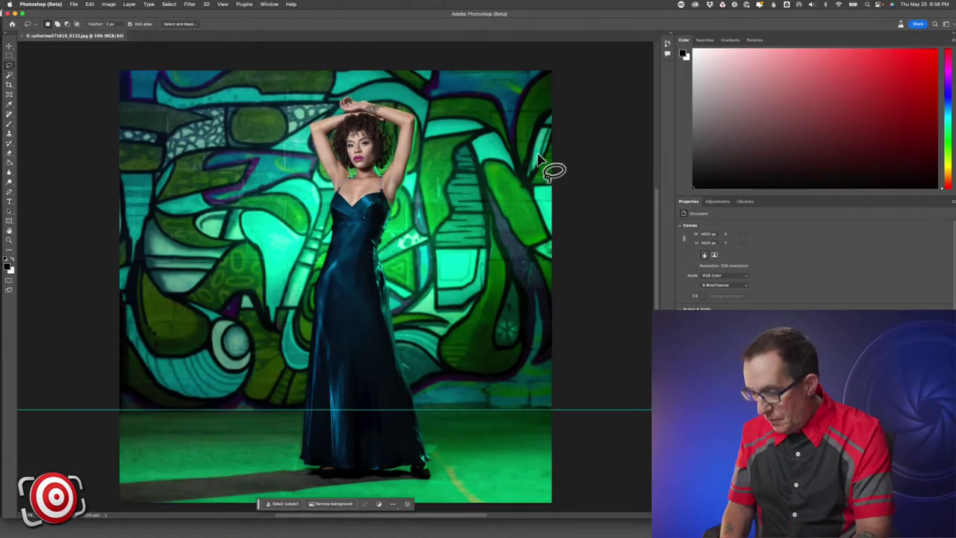
Expand the 16:9 crop to nearly the mural photo's full height, with white canvas on both sides and the woman right of center.
key("super+minus")
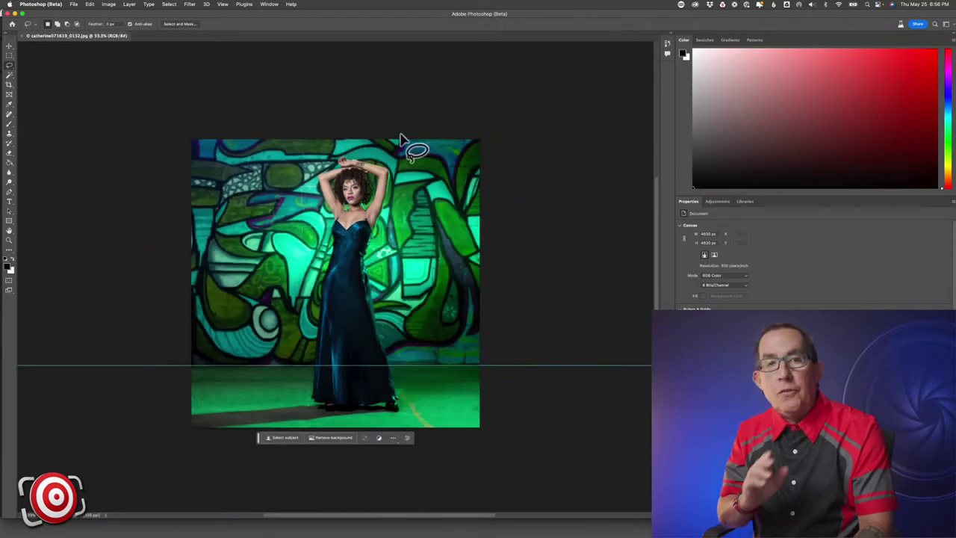
scroll(405, 145, "left", 1)
scroll(255, 81, "left", 1)
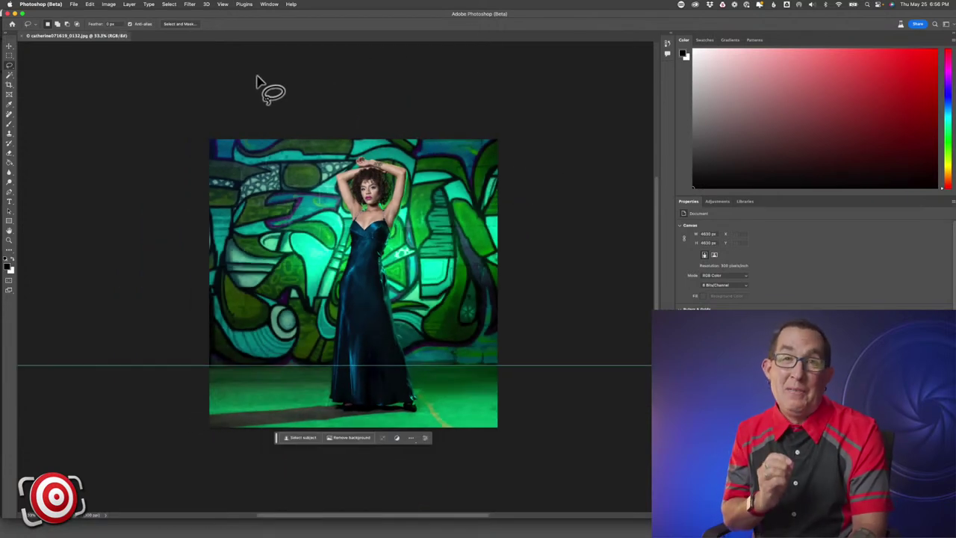
left_click(9, 84)
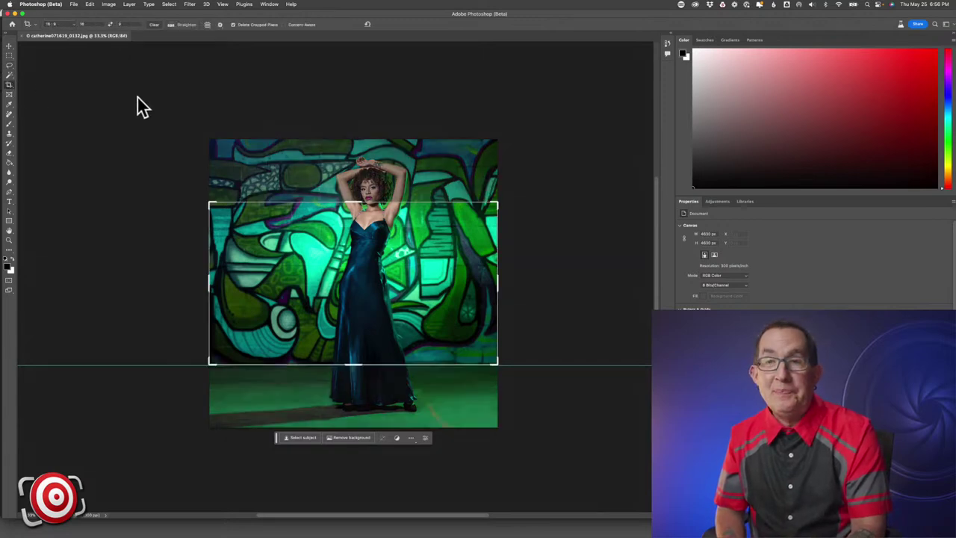
left_click_drag(211, 204, 166, 160)
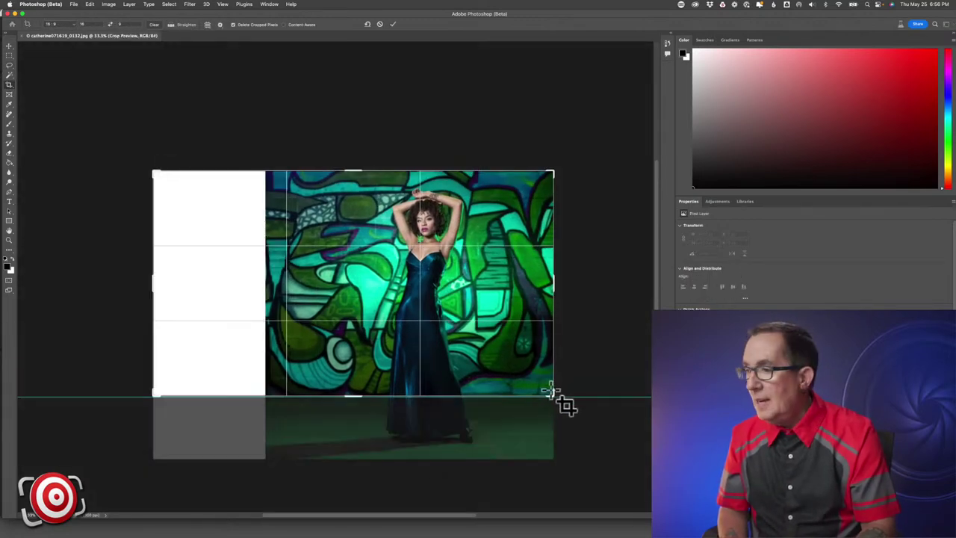
left_click_drag(552, 395, 602, 421)
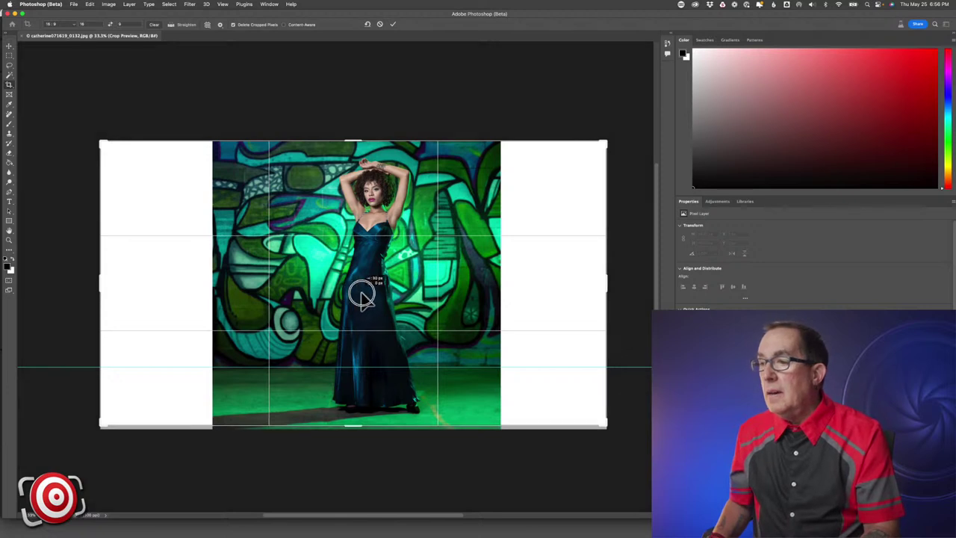
left_click_drag(361, 295, 416, 303)
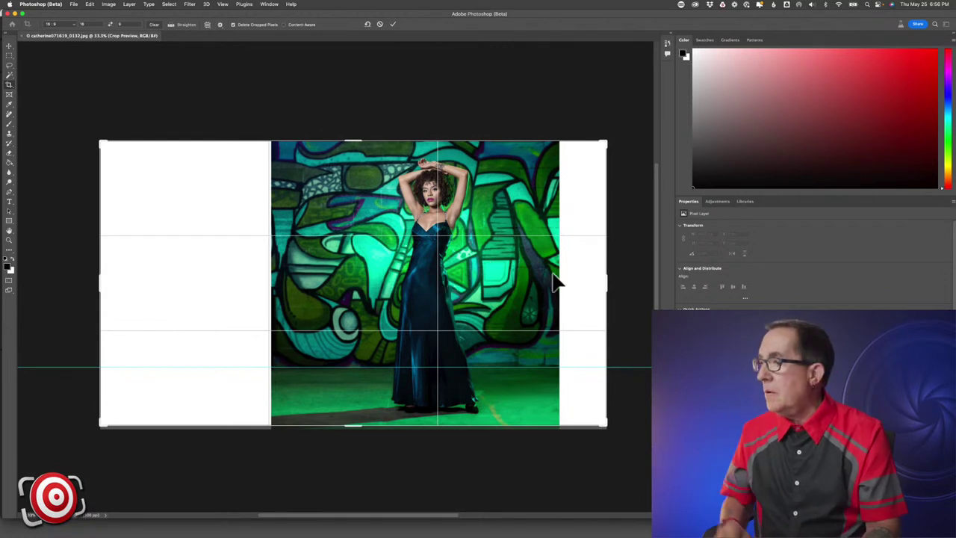
Apply the crop, select both white side areas with the Magic Wand, and fill them using Generative Fill without a prompt.
left_click(9, 75)
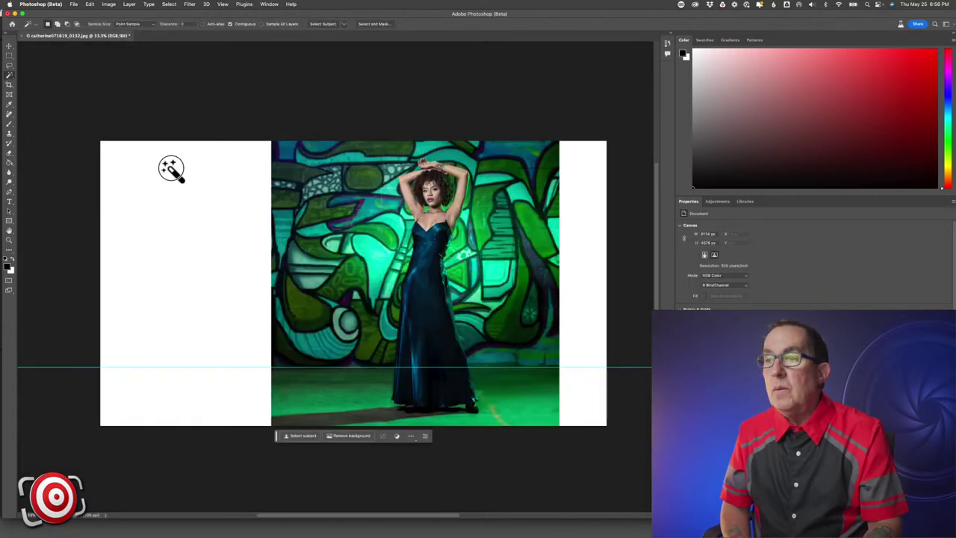
left_click(171, 166)
left_click(575, 282, "shift")
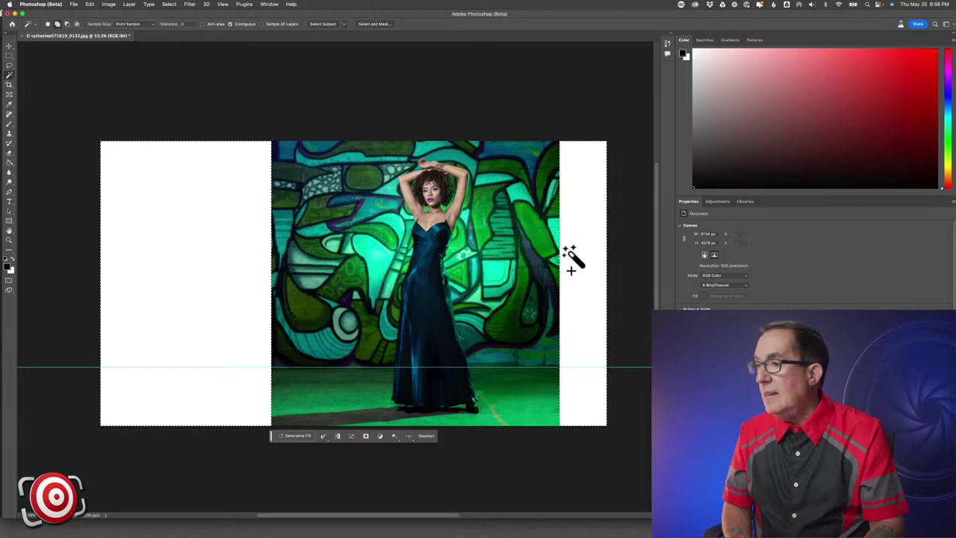
left_click(298, 436)
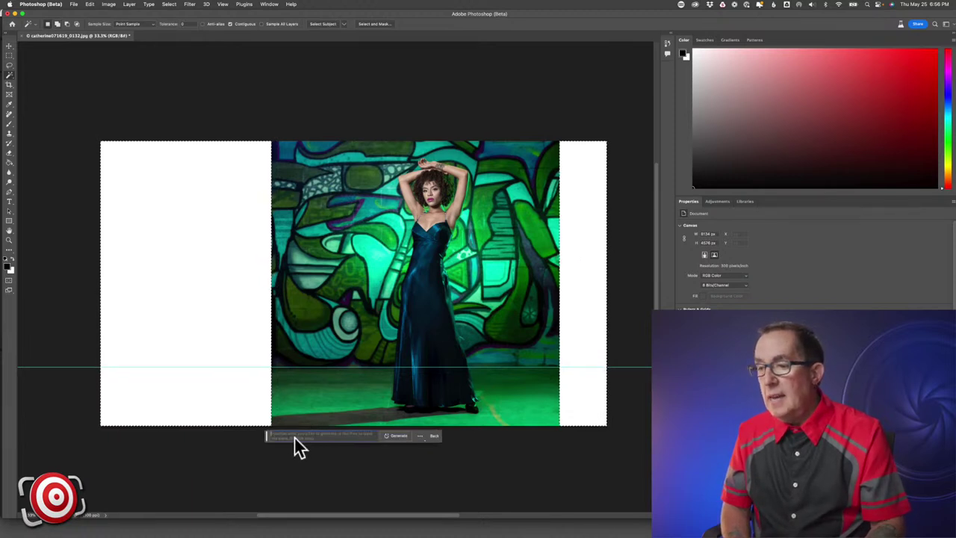
left_click(391, 436)
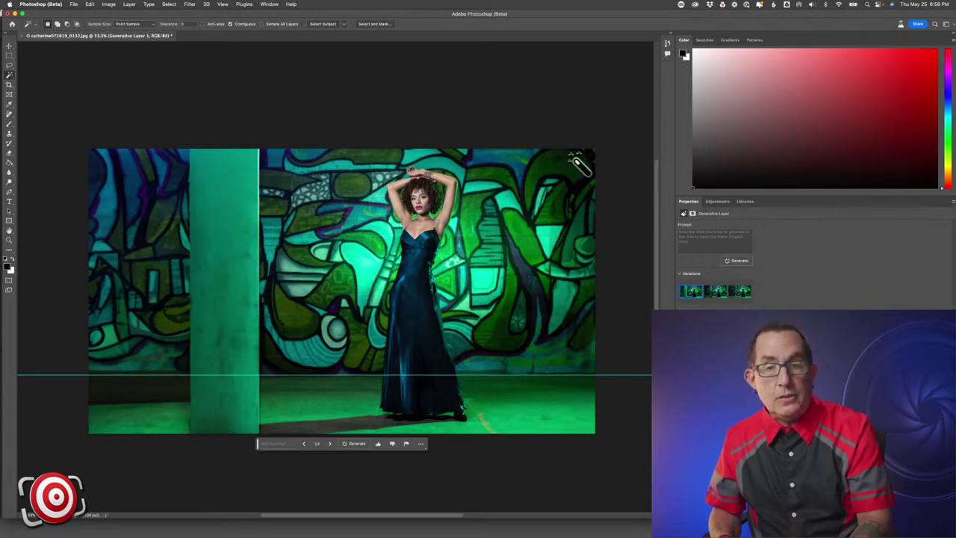
Review the second and third variations of the mural extension and generate another set without a prompt.
left_click(716, 295)
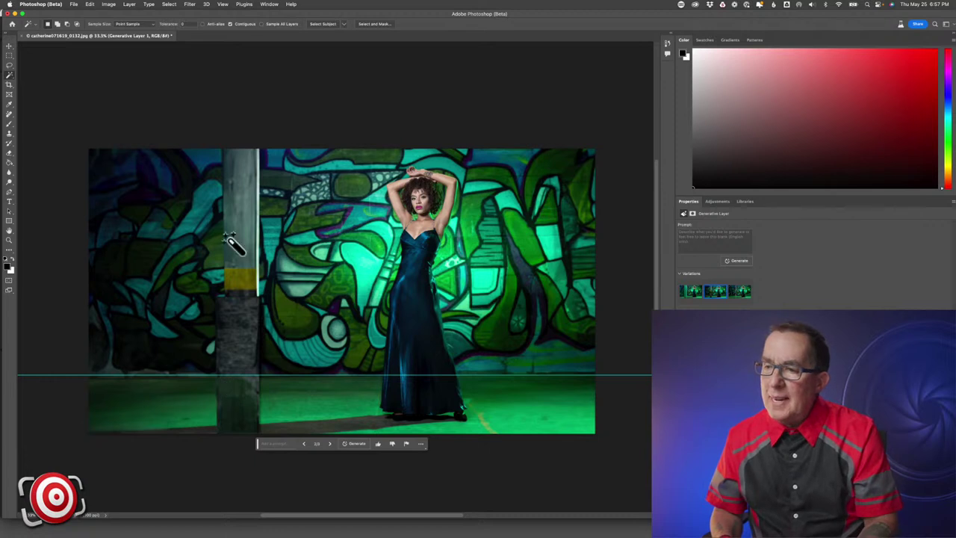
left_click(741, 298)
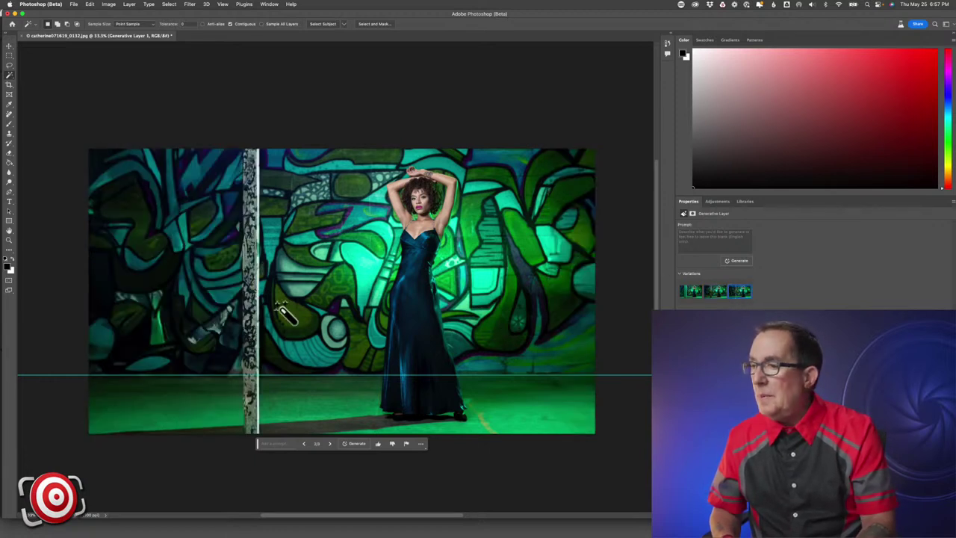
left_click(356, 445)
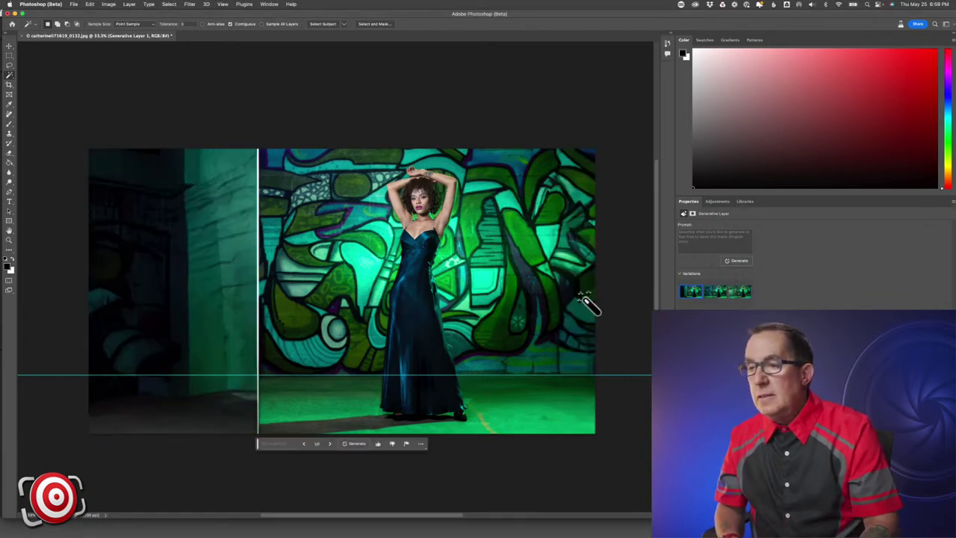
Compare the second and third variations of the new mural set with the earlier variations containing pillars.
left_click(715, 294)
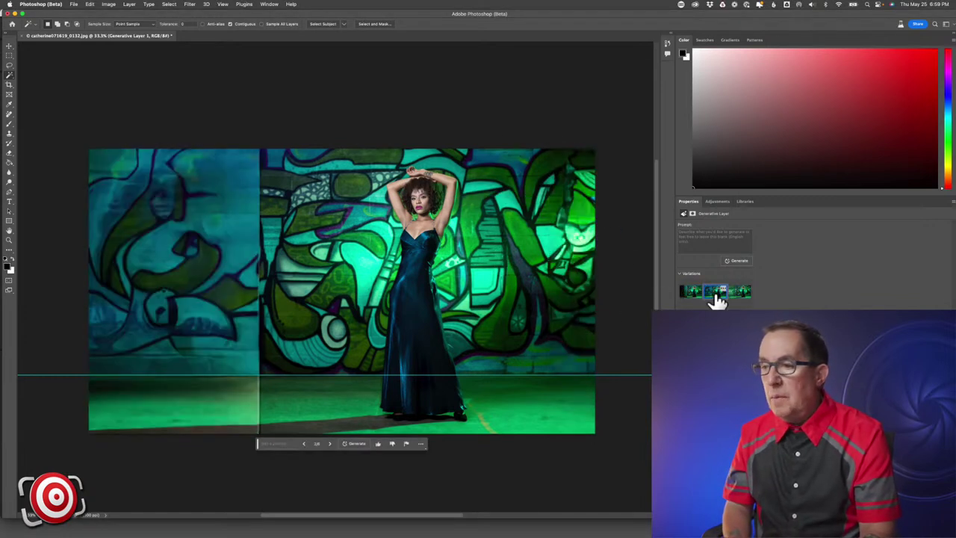
left_click(739, 296)
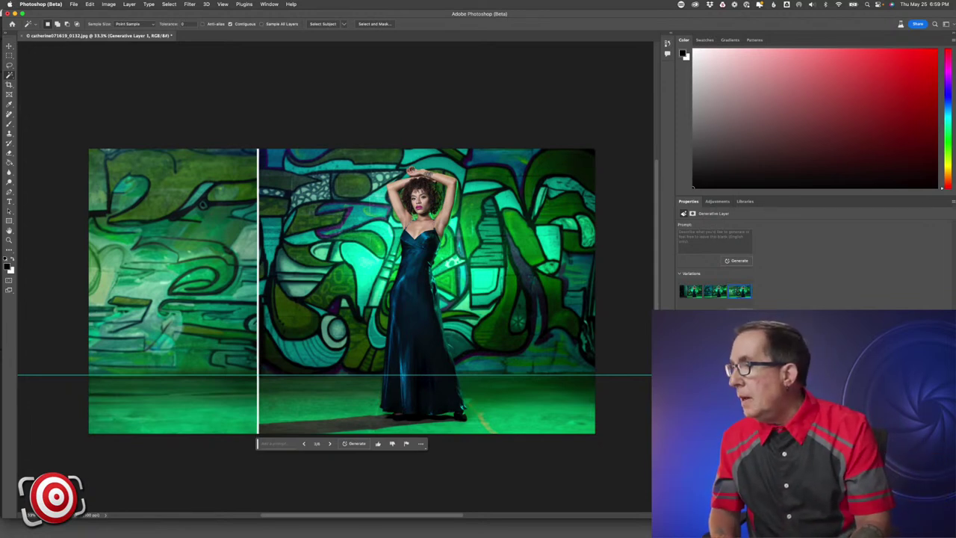
scroll(486, 326, "left", 1)
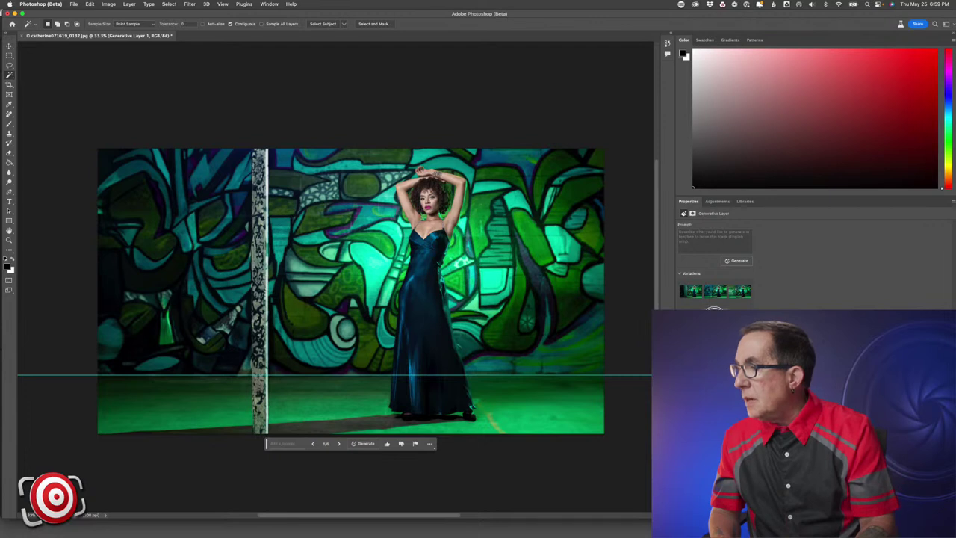
left_click(707, 303)
left_click(690, 299)
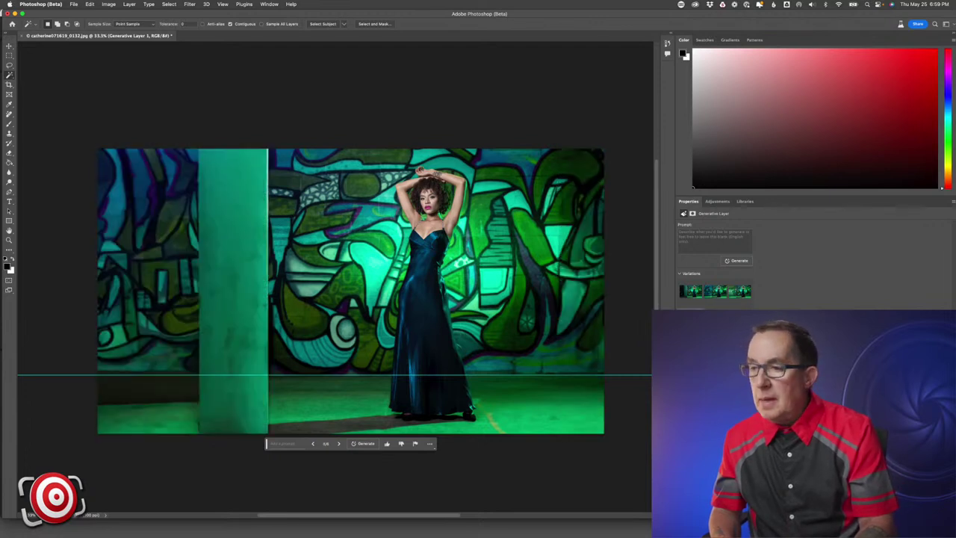
Generate one more set of mural extensions without a prompt, compare its three variations, and keep the first.
left_click(364, 446)
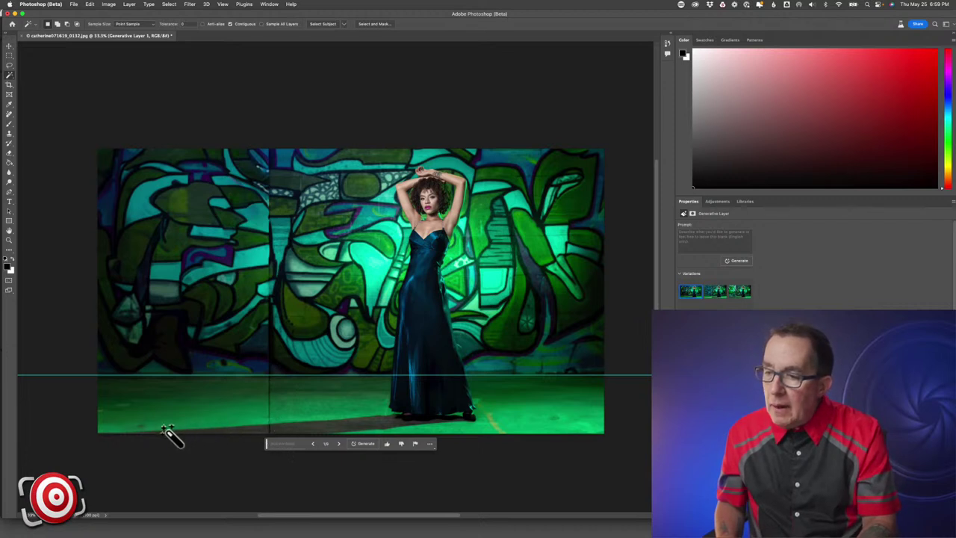
left_click(713, 293)
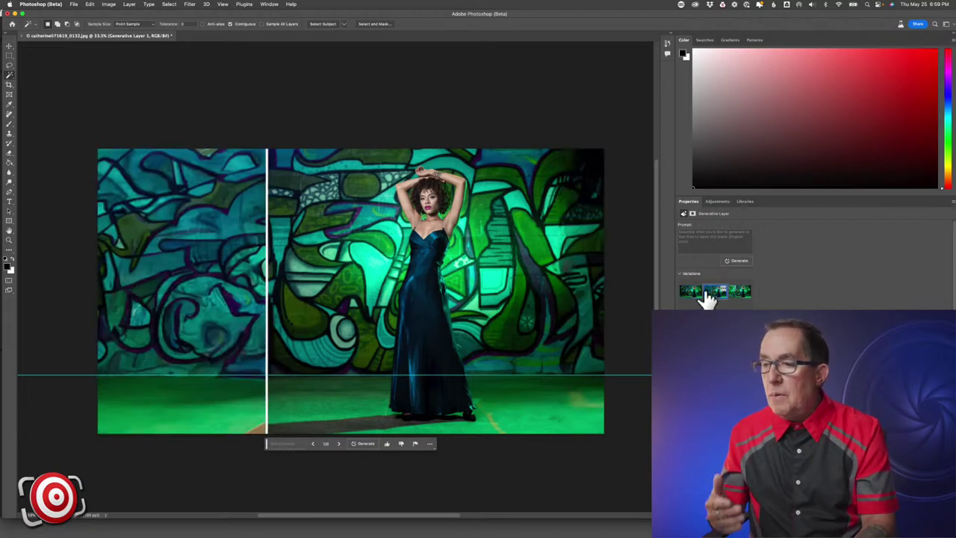
left_click(721, 295)
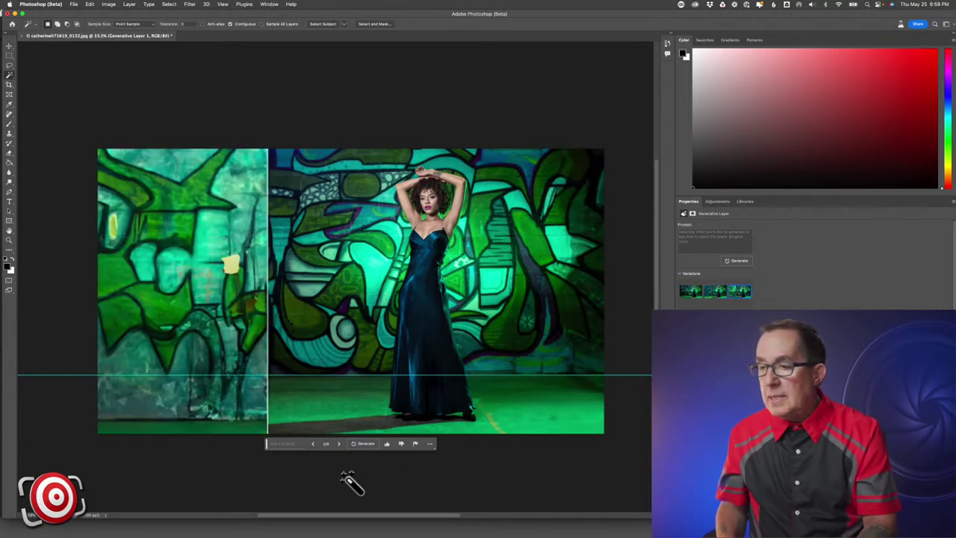
left_click(315, 444)
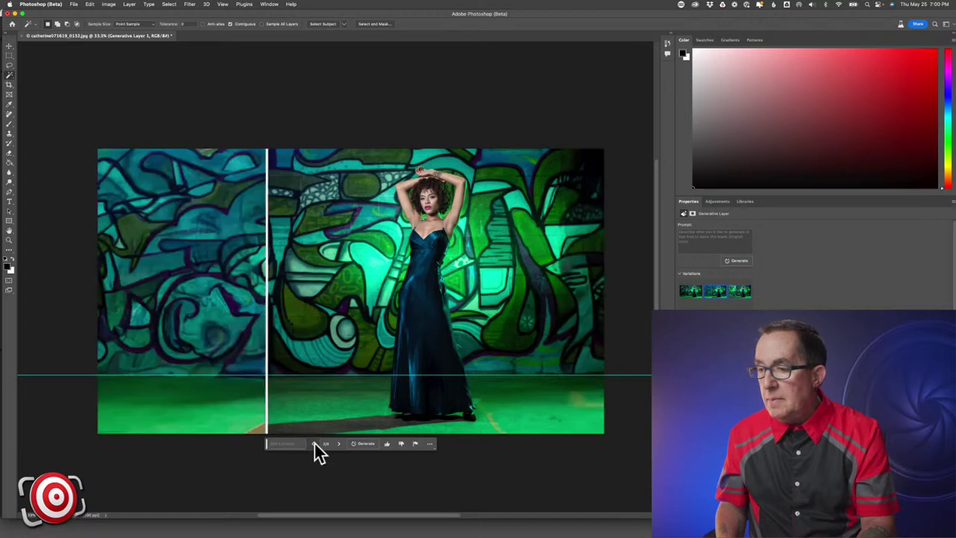
left_click(314, 444)
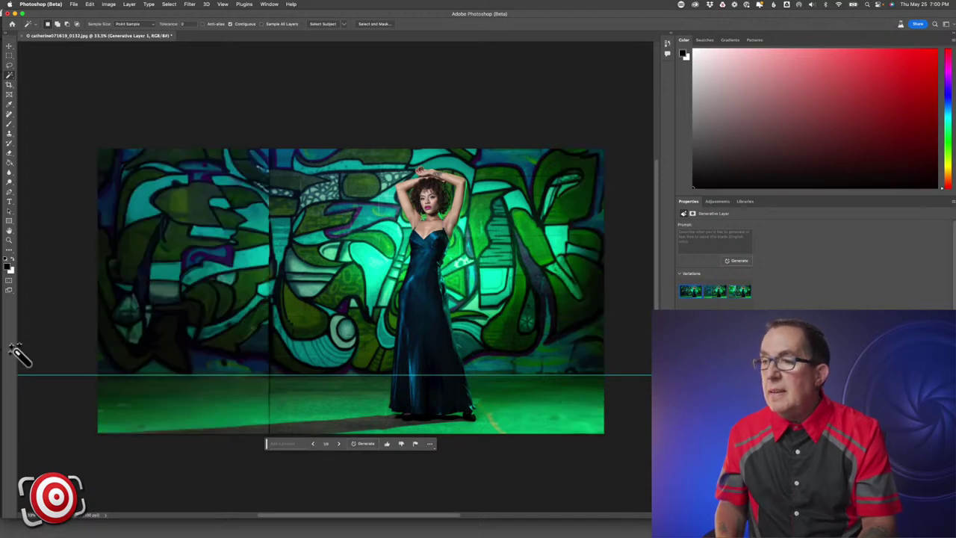